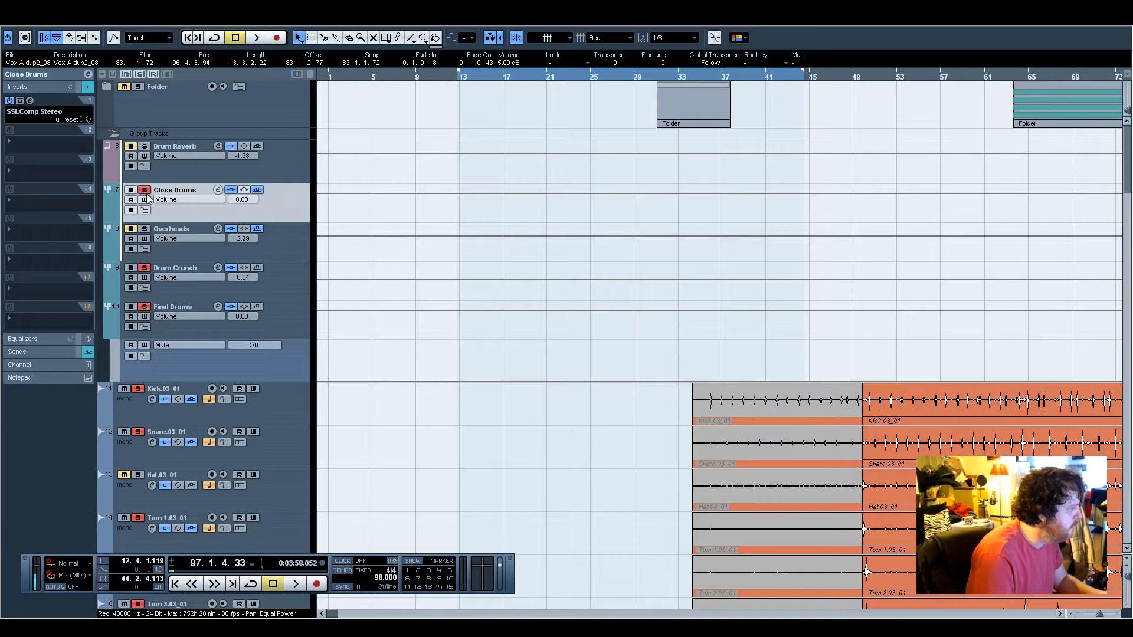
Lower the Drum Crunch group's channel volume all the way to -∞.
{"action": "left_click", "coordinate": [291, 288]}
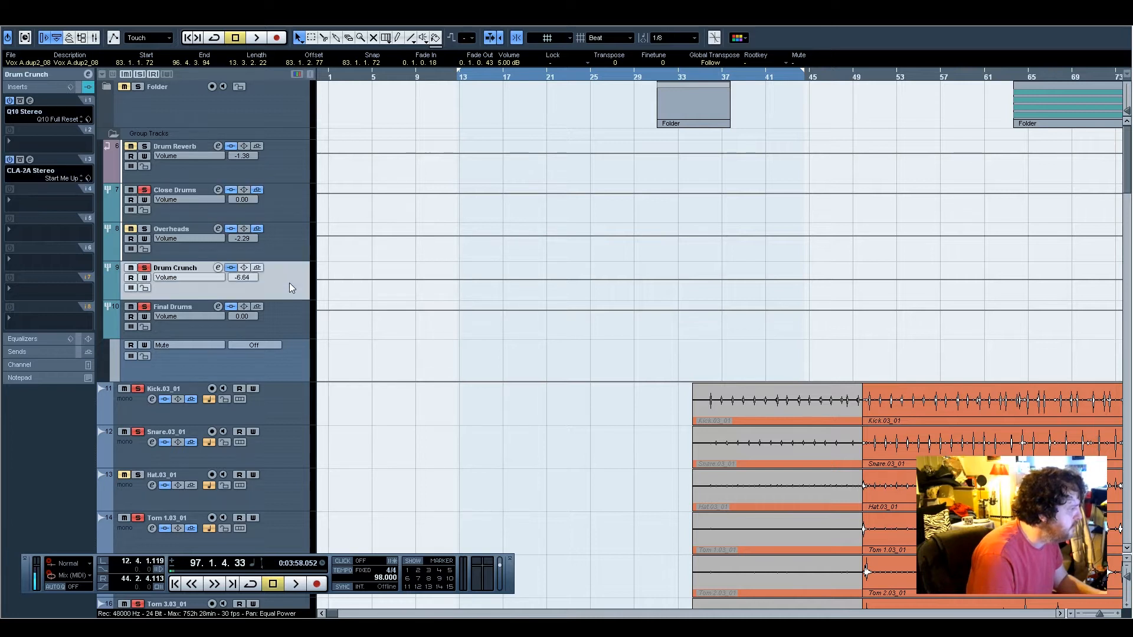
{"action": "left_click", "coordinate": [32, 352]}
{"action": "left_click", "coordinate": [31, 366]}
{"action": "left_click_drag", "start_coordinate": [70, 222], "coordinate": [66, 299]}
Select the Close Drums group and audition it from about bar 49, moving playback ahead to about bar 115.
{"action": "left_click", "coordinate": [278, 212]}
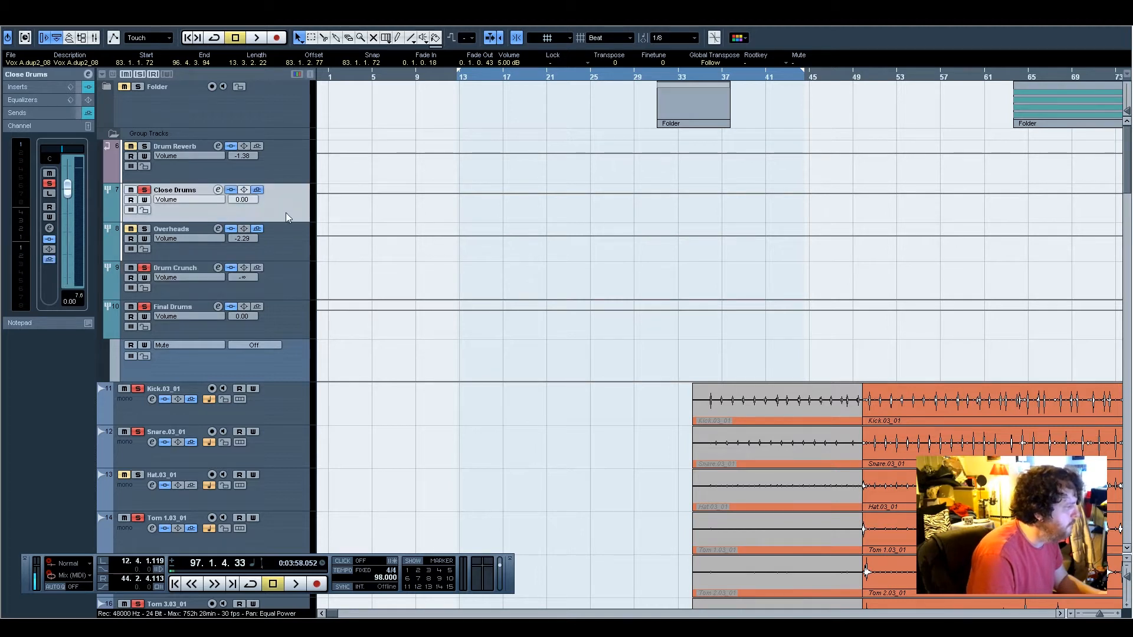
{"action": "scroll", "coordinate": [895, 210], "scroll_direction": "down", "scroll_amount": 3}
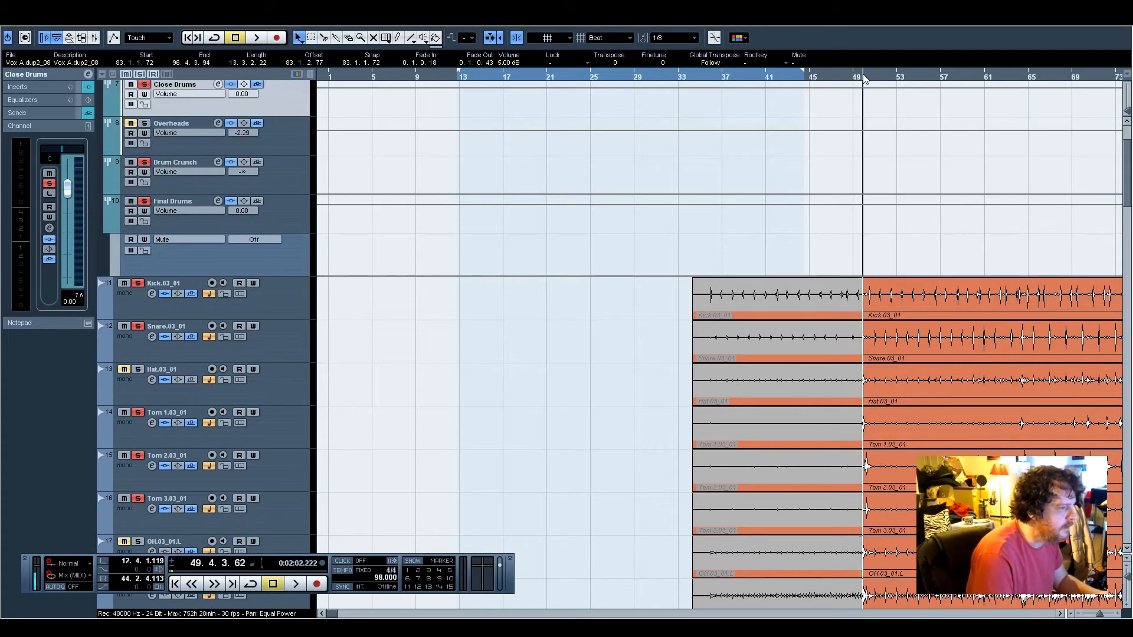
{"action": "key", "text": "space"}
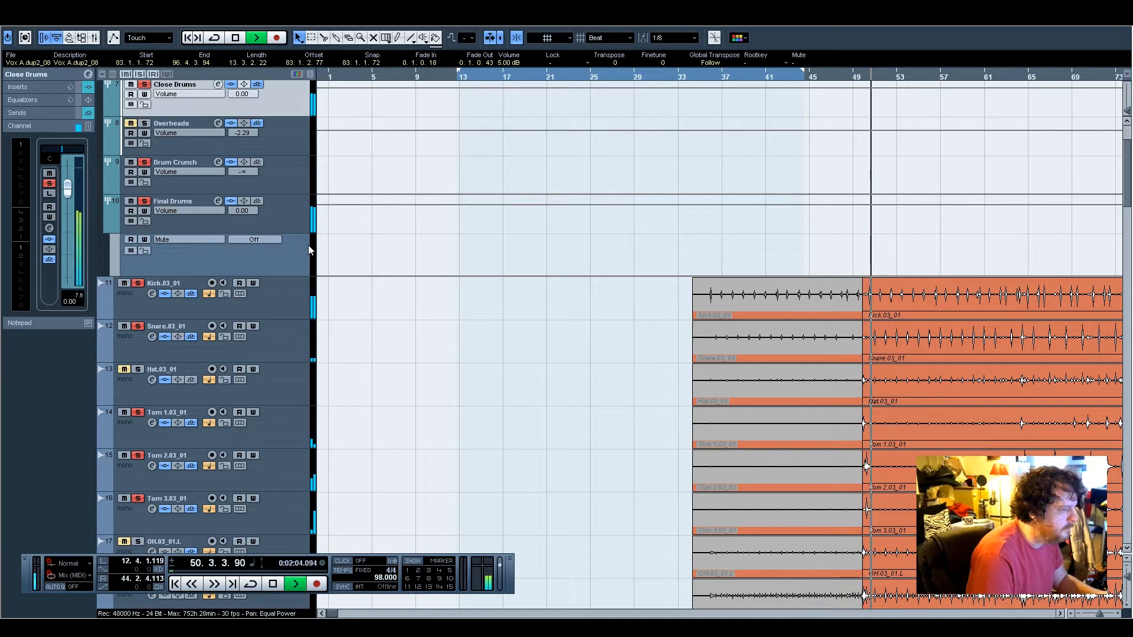
{"action": "left_click_drag", "start_coordinate": [334, 615], "coordinate": [339, 614]}
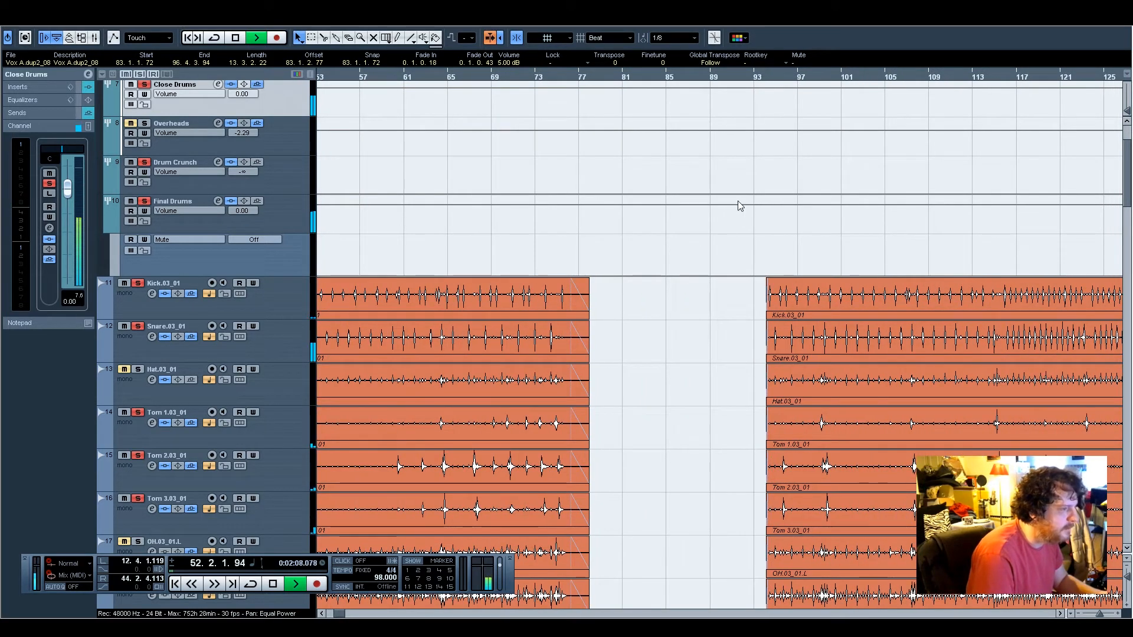
{"action": "left_click", "coordinate": [1002, 79]}
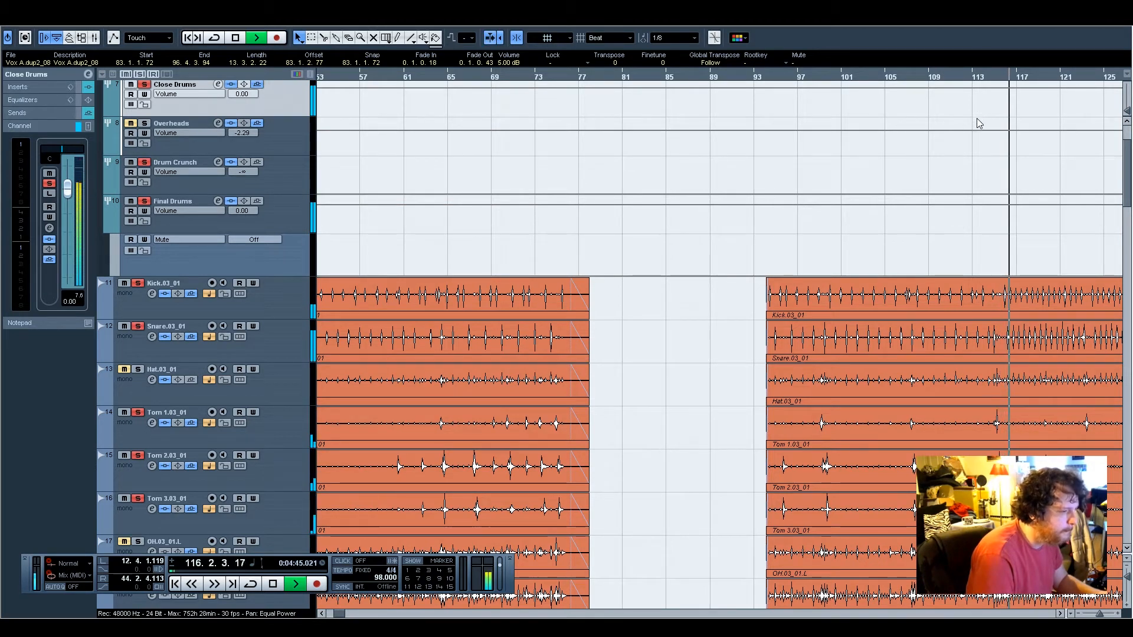
Solo the Overheads group exclusively during playback so the Close Drums are silenced.
{"action": "scroll", "coordinate": [726, 425], "scroll_direction": "down", "scroll_amount": 5}
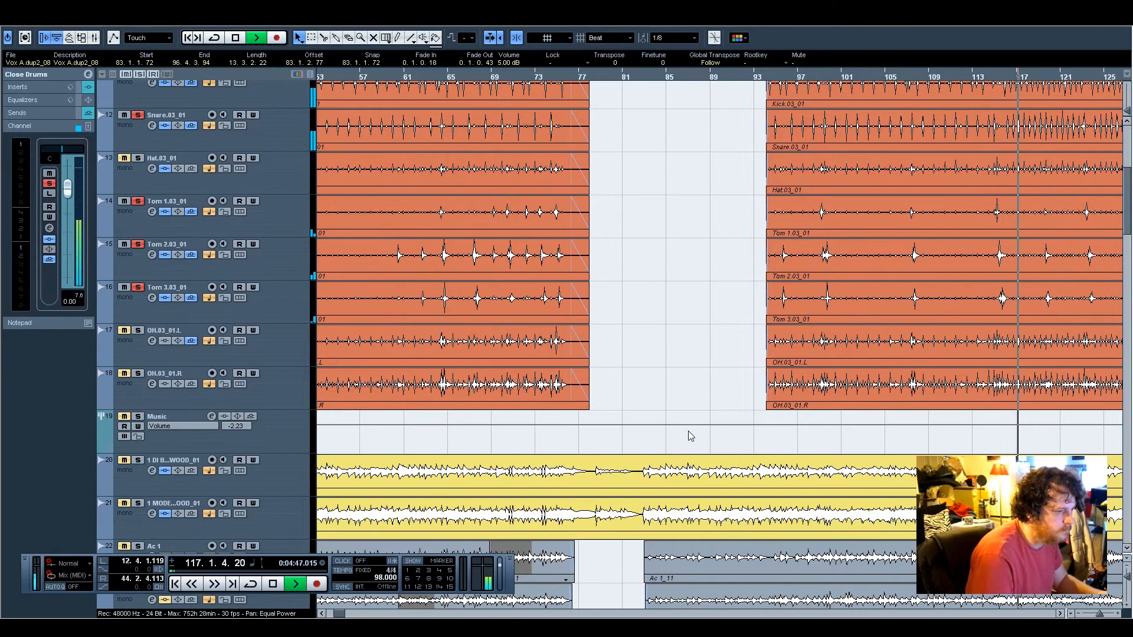
{"action": "scroll", "coordinate": [689, 439], "scroll_direction": "up", "scroll_amount": 3}
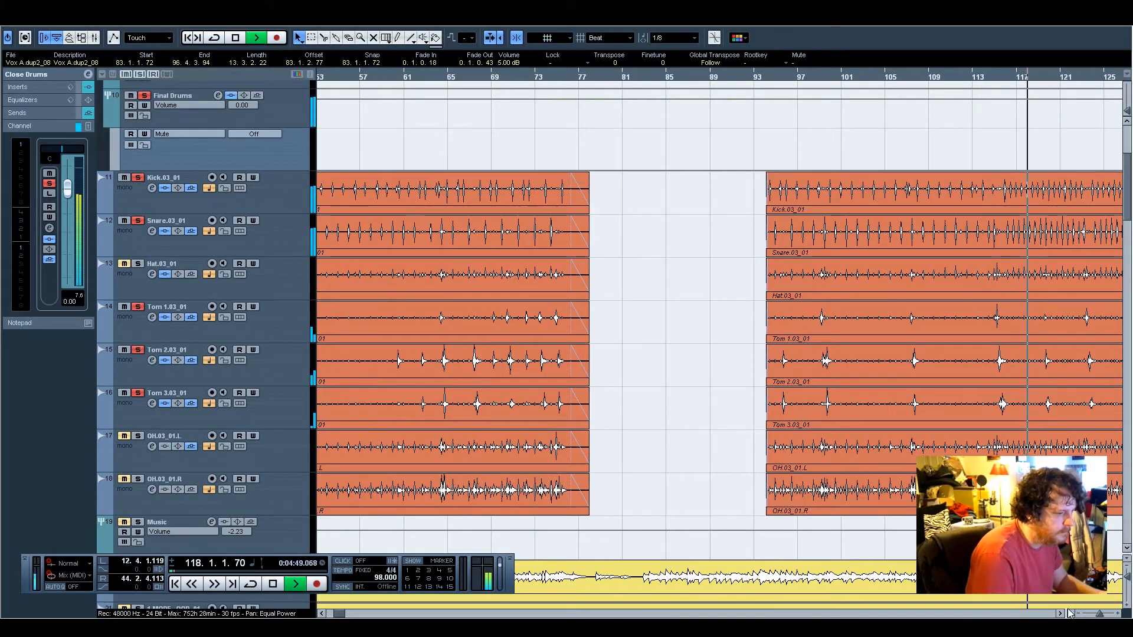
{"action": "scroll", "coordinate": [466, 334], "scroll_direction": "right", "scroll_amount": 5}
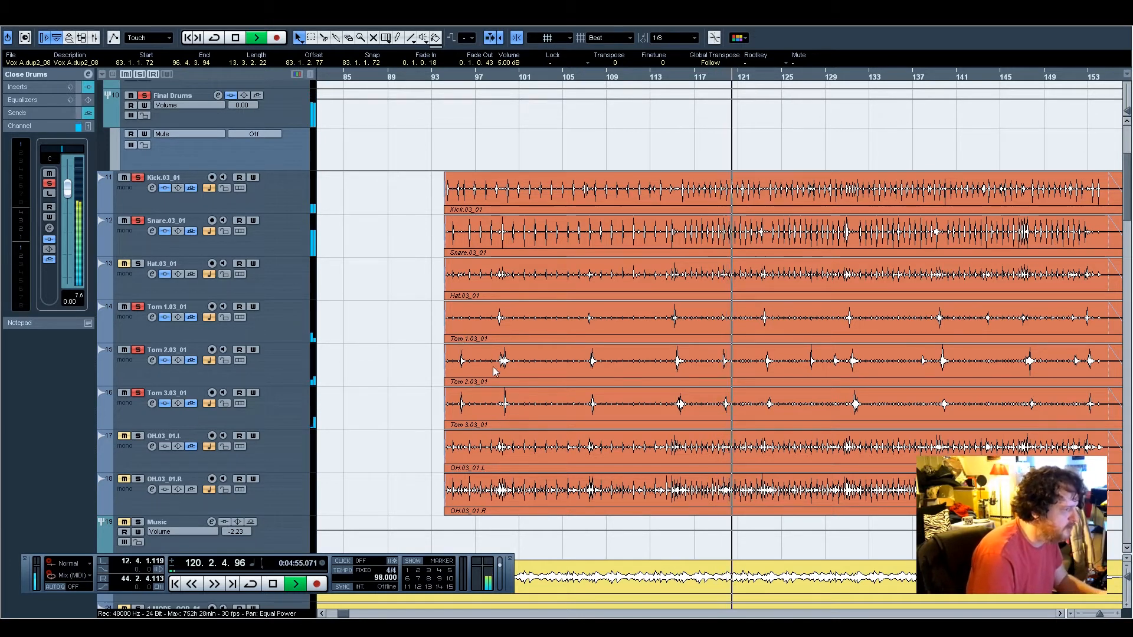
{"action": "scroll", "coordinate": [494, 370], "scroll_direction": "up", "scroll_amount": 3}
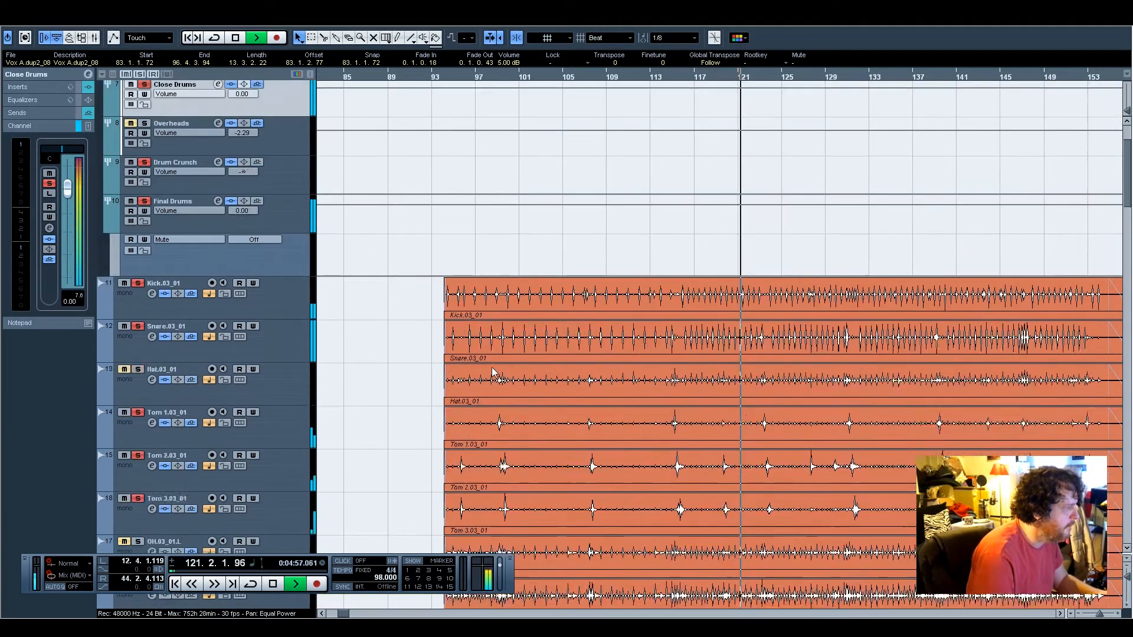
{"action": "scroll", "coordinate": [493, 368], "scroll_direction": "up", "scroll_amount": 3}
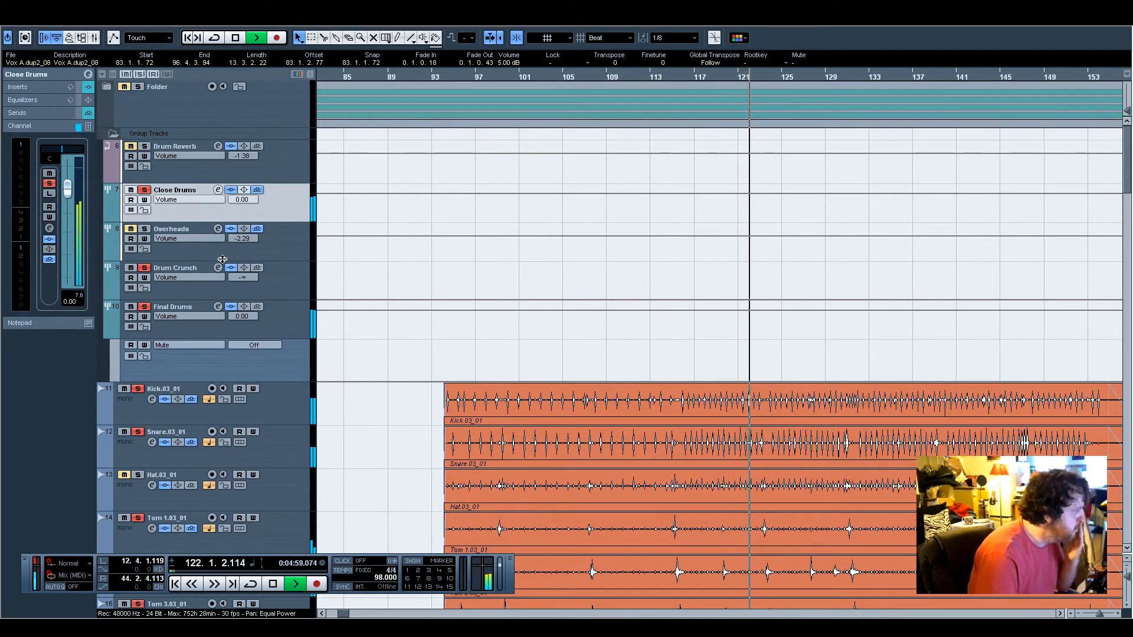
{"action": "left_click", "coordinate": [146, 229]}
{"action": "left_click", "coordinate": [145, 230], "text": "alt"}
{"action": "left_click", "coordinate": [145, 230], "text": "ctrl"}
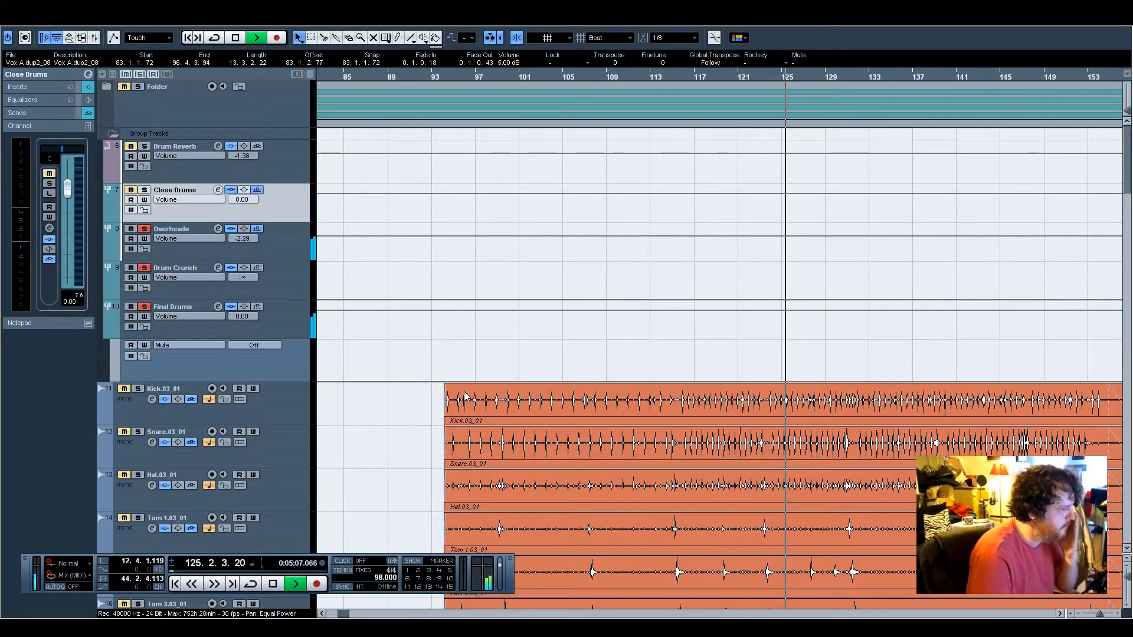
Review the individual drum tracks while listening to the soloed overheads, stop playback and clear the solos.
{"action": "scroll", "coordinate": [415, 371], "scroll_direction": "down", "scroll_amount": 6}
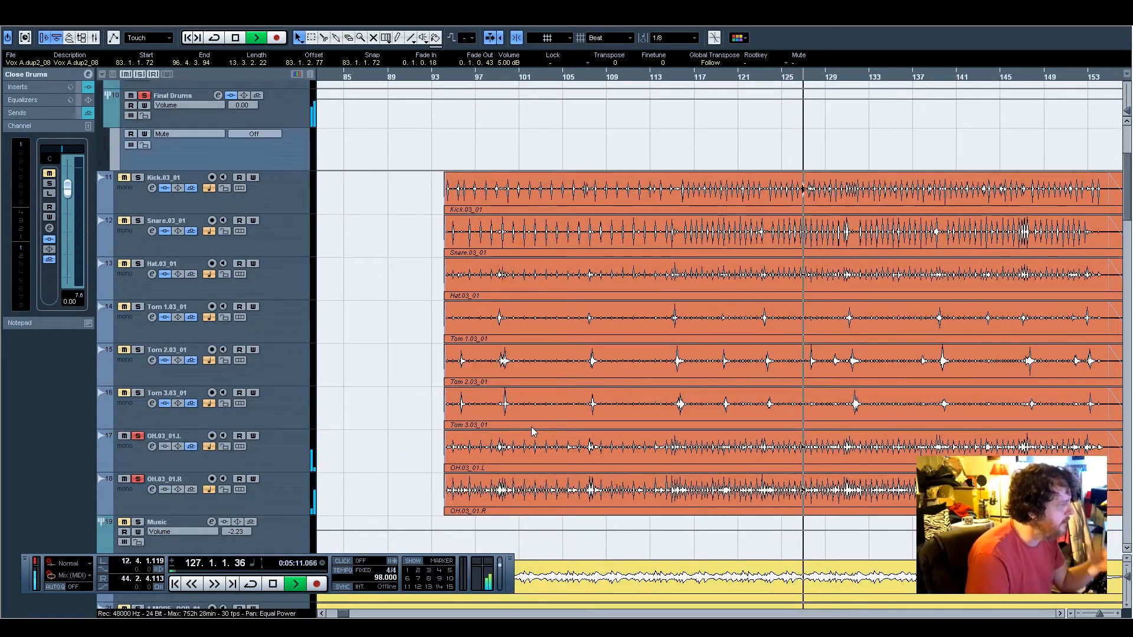
{"action": "scroll", "coordinate": [533, 431], "scroll_direction": "up", "scroll_amount": 3}
{"action": "scroll", "coordinate": [533, 431], "scroll_direction": "down", "scroll_amount": 3}
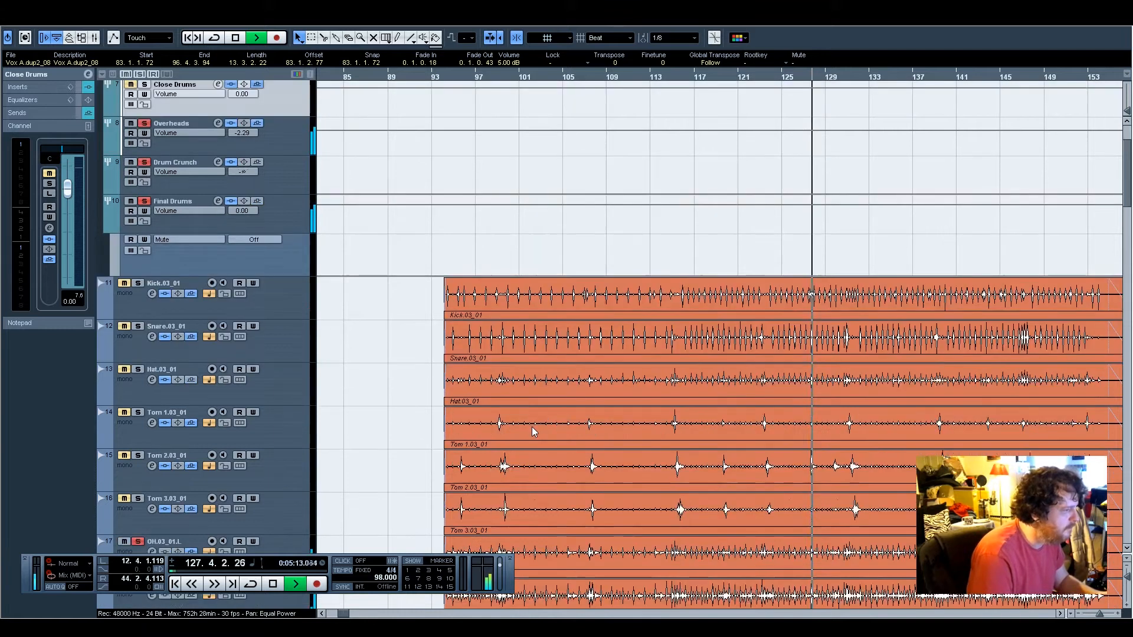
{"action": "scroll", "coordinate": [532, 431], "scroll_direction": "up", "scroll_amount": 3}
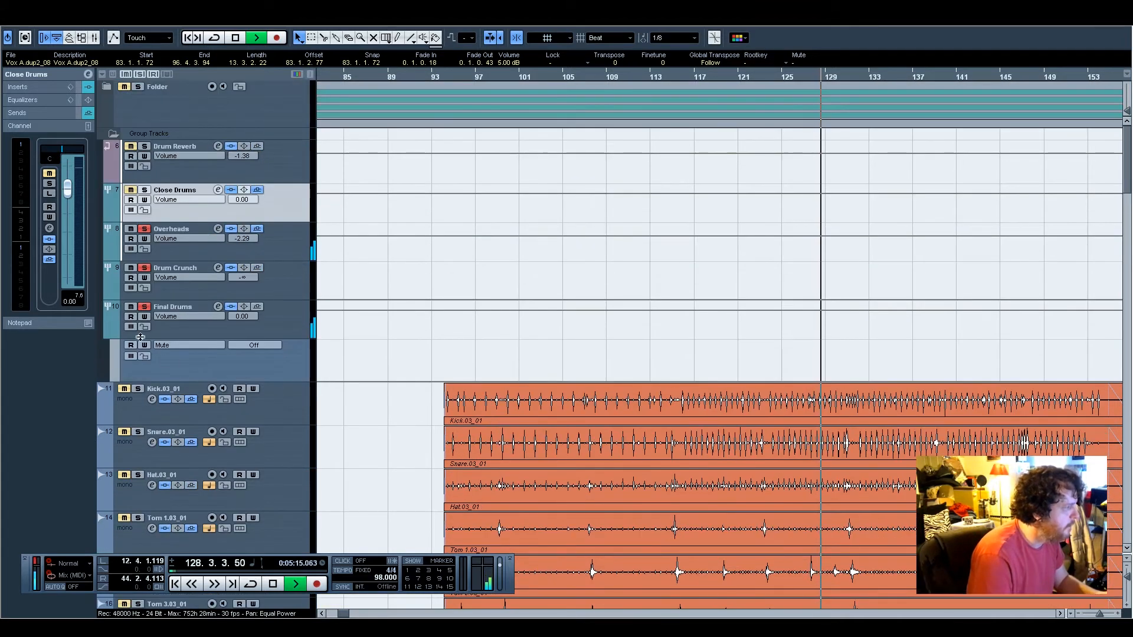
{"action": "key", "text": "space"}
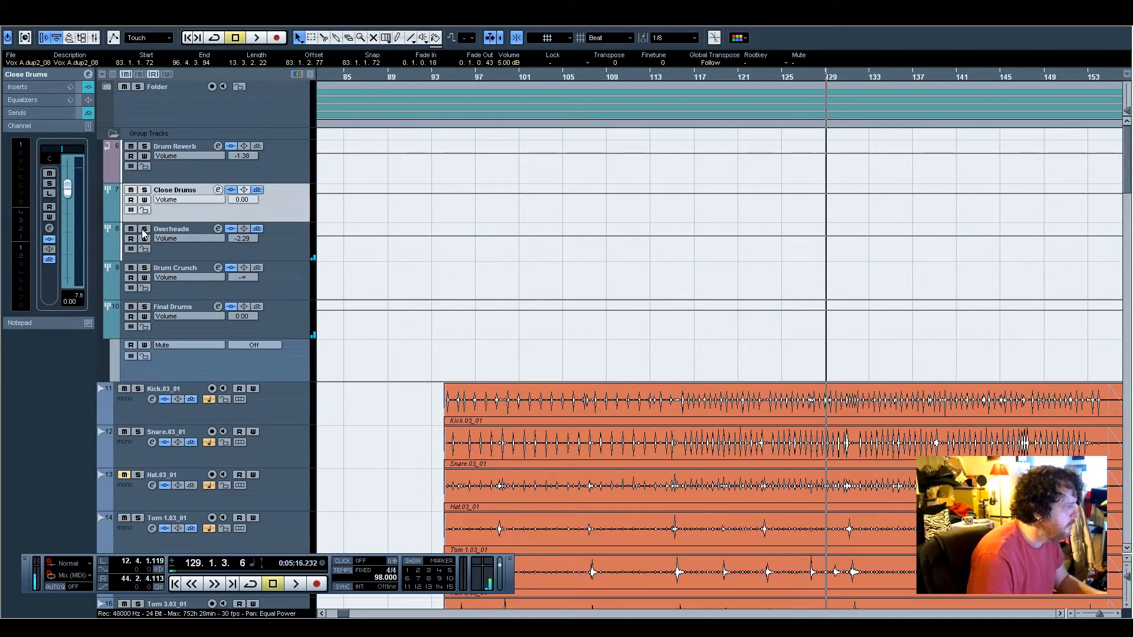
Check the output routing of the Overheads, Final Drums and Close Drums groups.
{"action": "left_click", "coordinate": [271, 239]}
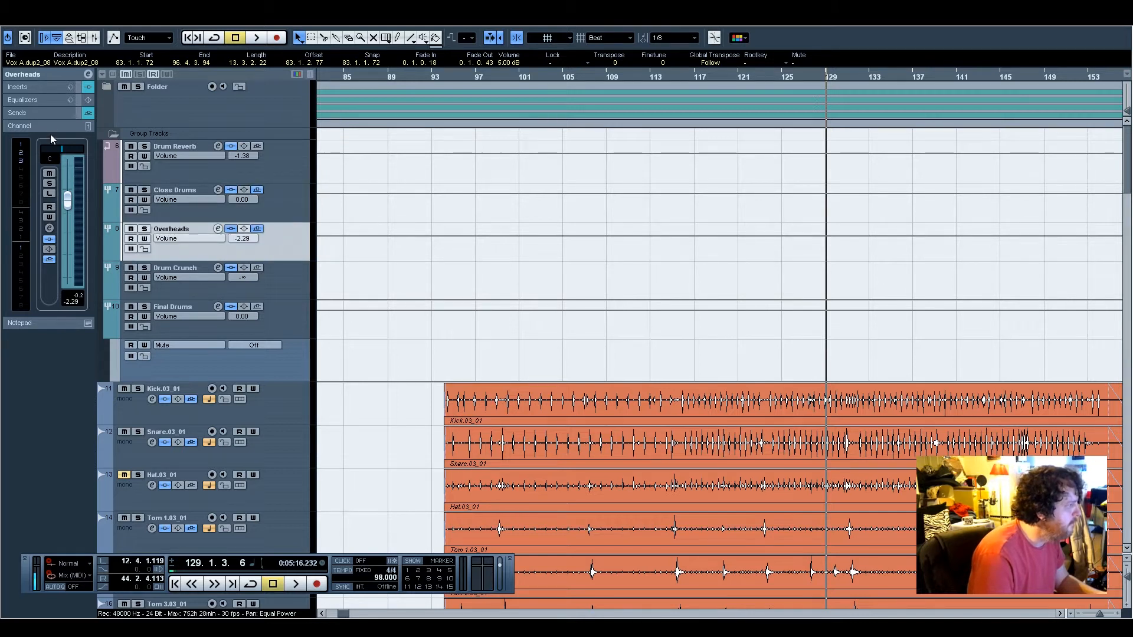
{"action": "left_click", "coordinate": [48, 74]}
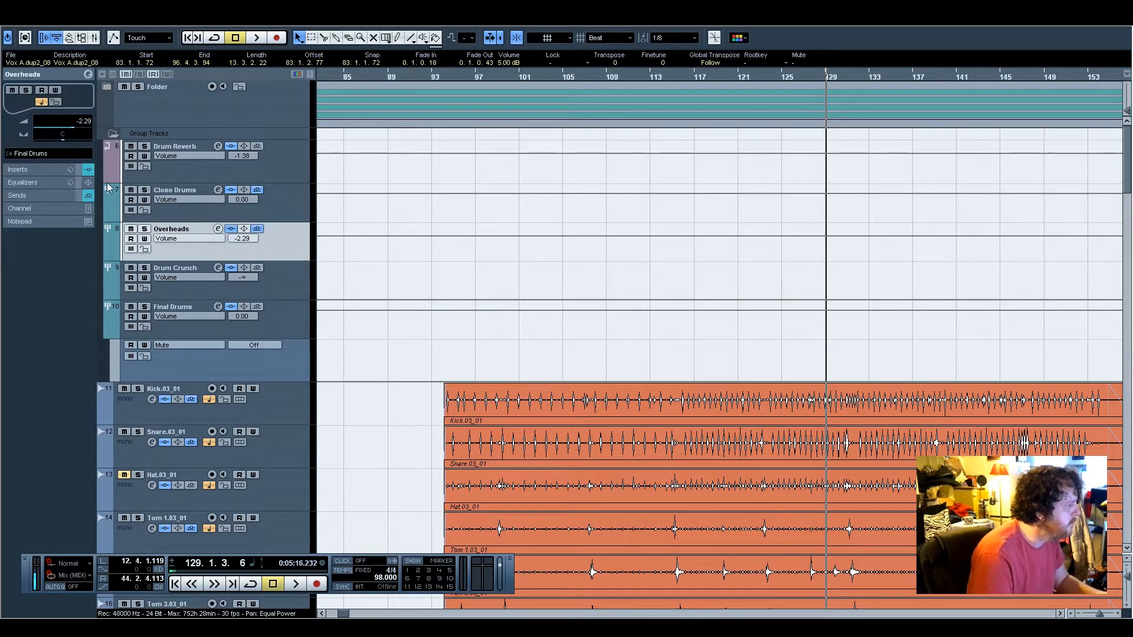
{"action": "left_click", "coordinate": [296, 329]}
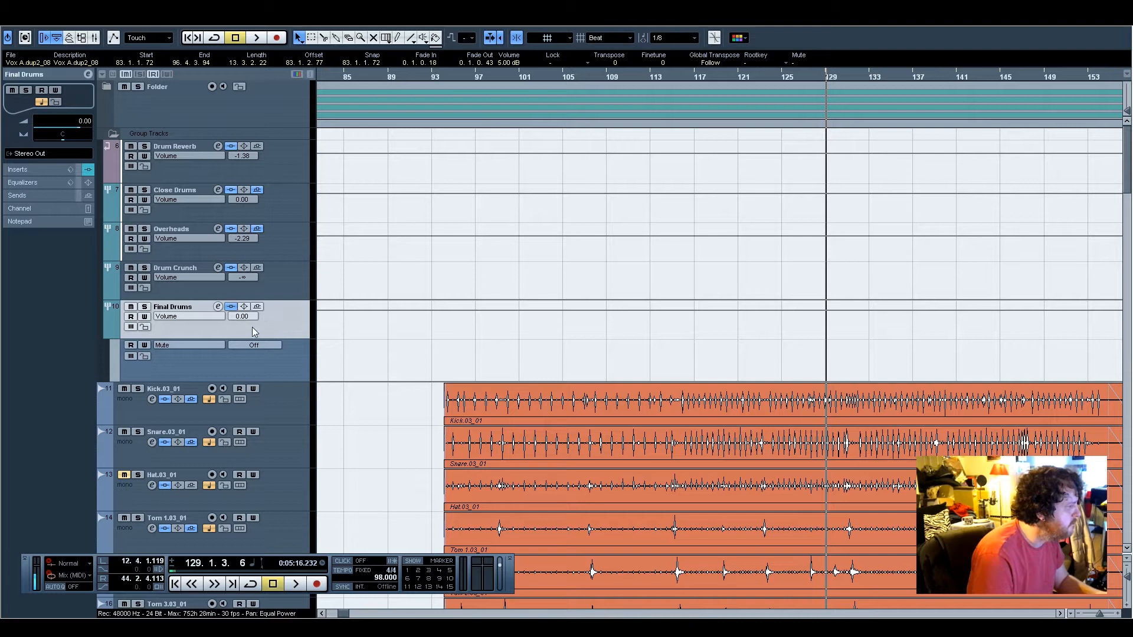
{"action": "left_click", "coordinate": [271, 208]}
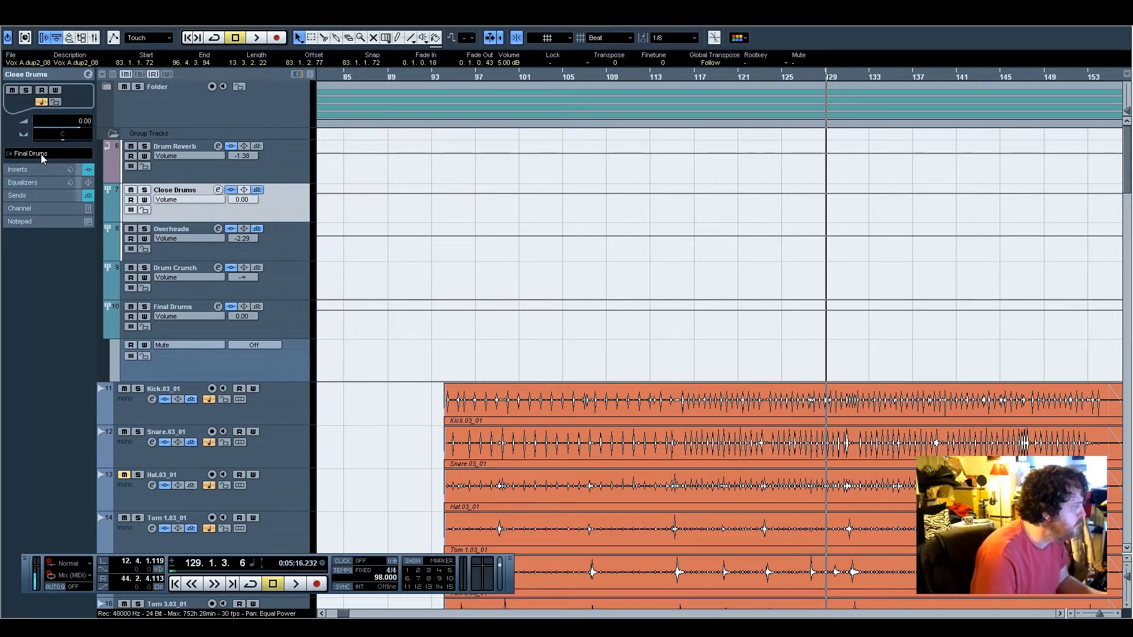
Inspect the sends of the Close Drums, Overheads and Drum Crunch groups.
{"action": "left_click", "coordinate": [37, 196]}
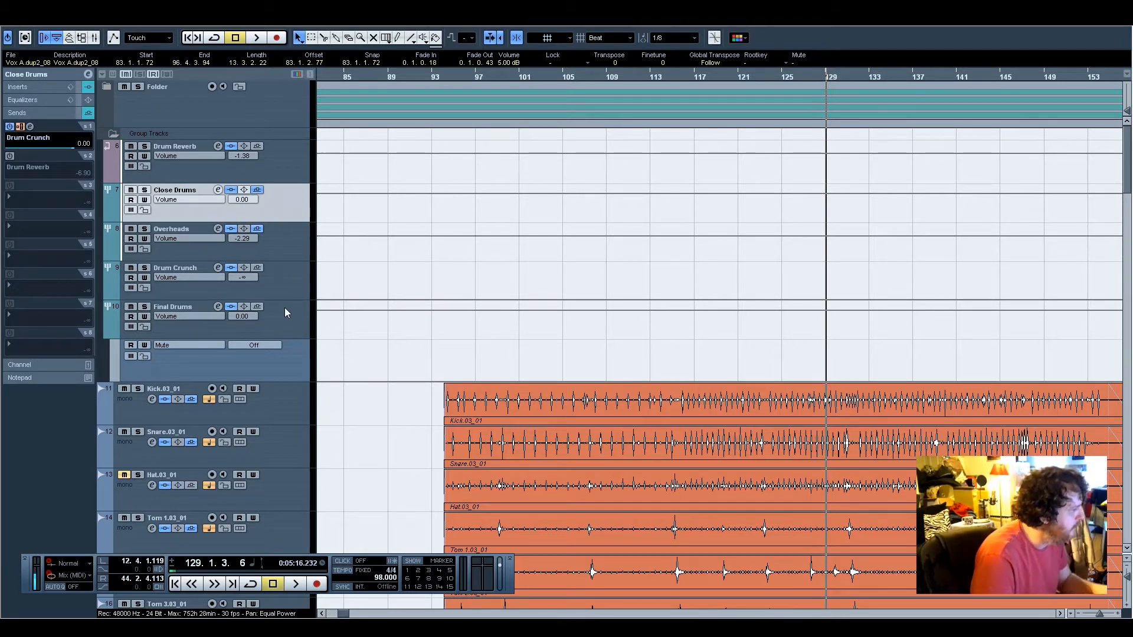
{"action": "left_click", "coordinate": [278, 251]}
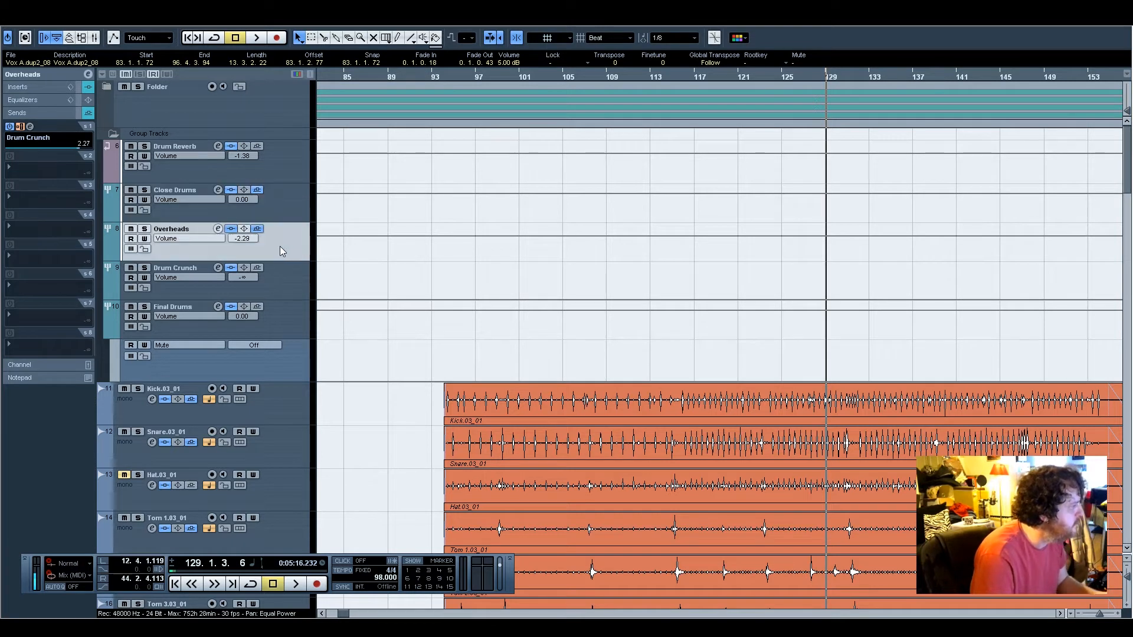
{"action": "left_click", "coordinate": [272, 285]}
{"action": "left_click", "coordinate": [145, 269]}
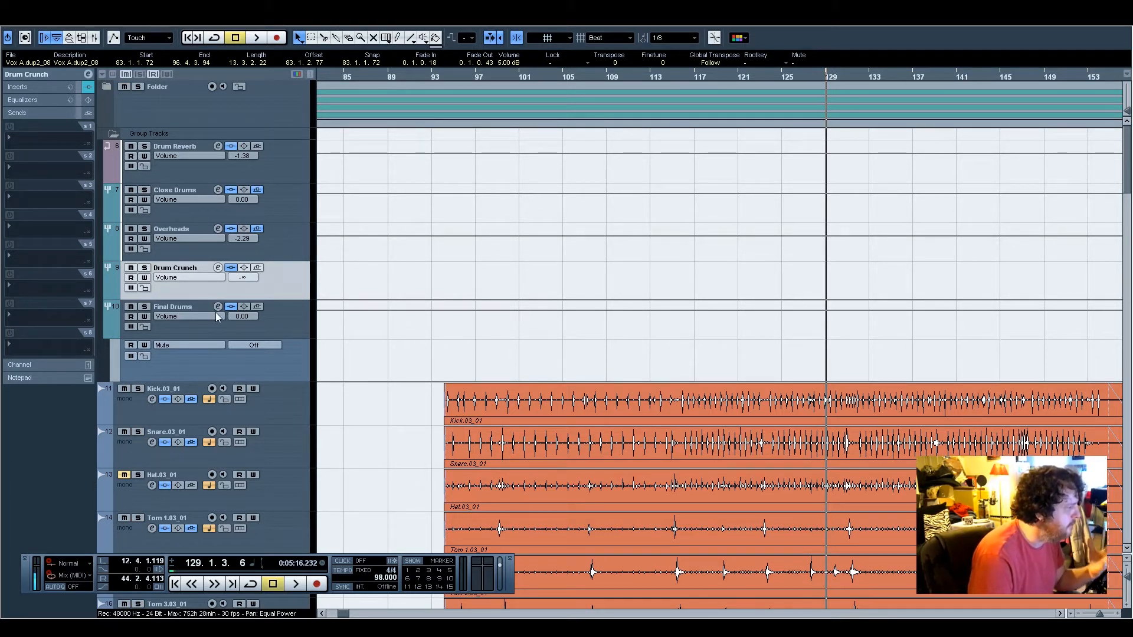
Pull the channel volumes of the Overheads and Close Drums groups all the way down to -∞.
{"action": "left_click", "coordinate": [274, 244]}
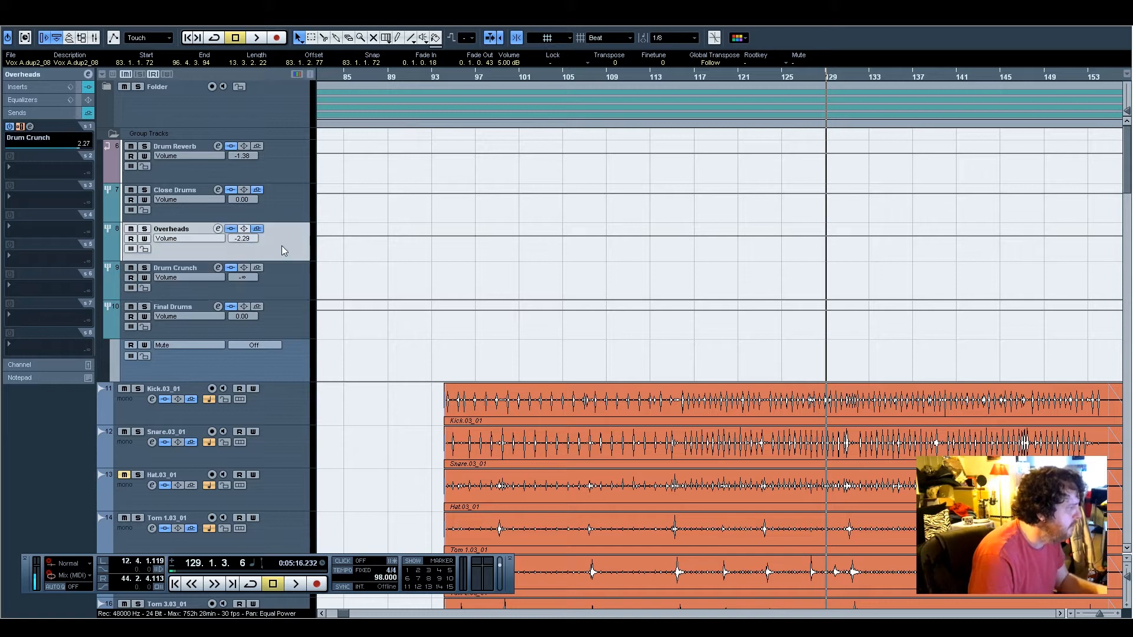
{"action": "left_click", "coordinate": [54, 364]}
{"action": "left_click_drag", "start_coordinate": [68, 201], "coordinate": [66, 289]}
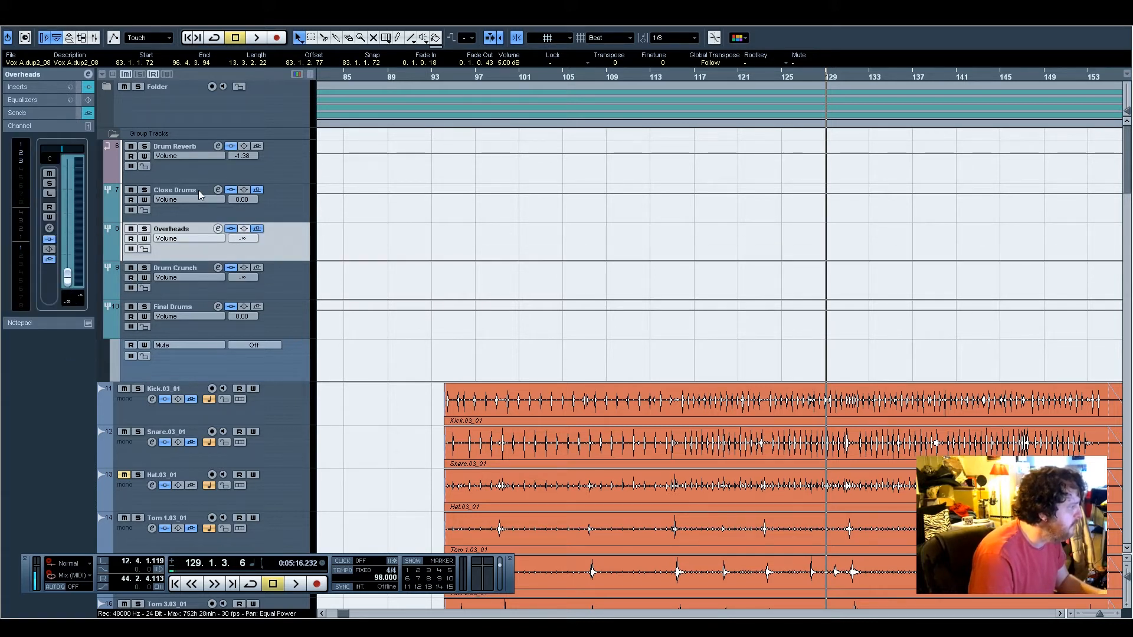
{"action": "left_click", "coordinate": [278, 205]}
{"action": "left_click_drag", "start_coordinate": [68, 191], "coordinate": [69, 289]}
Reset the Drum Crunch group's volume to 0.00 and play the song from about bar 117.
{"action": "left_click", "coordinate": [272, 281]}
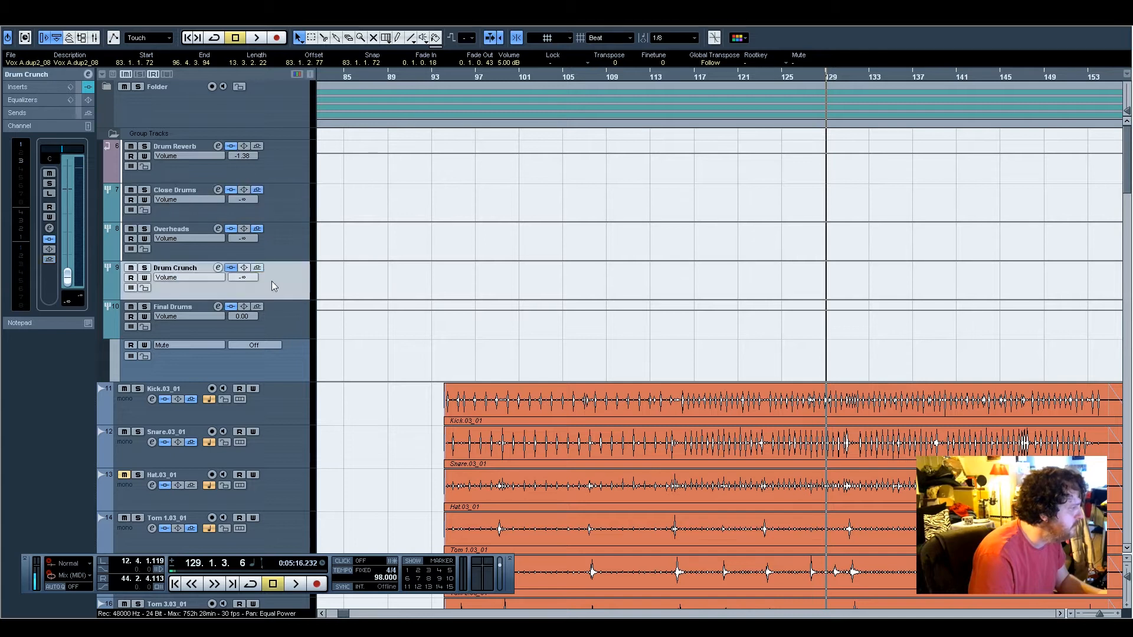
{"action": "left_click", "coordinate": [64, 207], "text": "ctrl"}
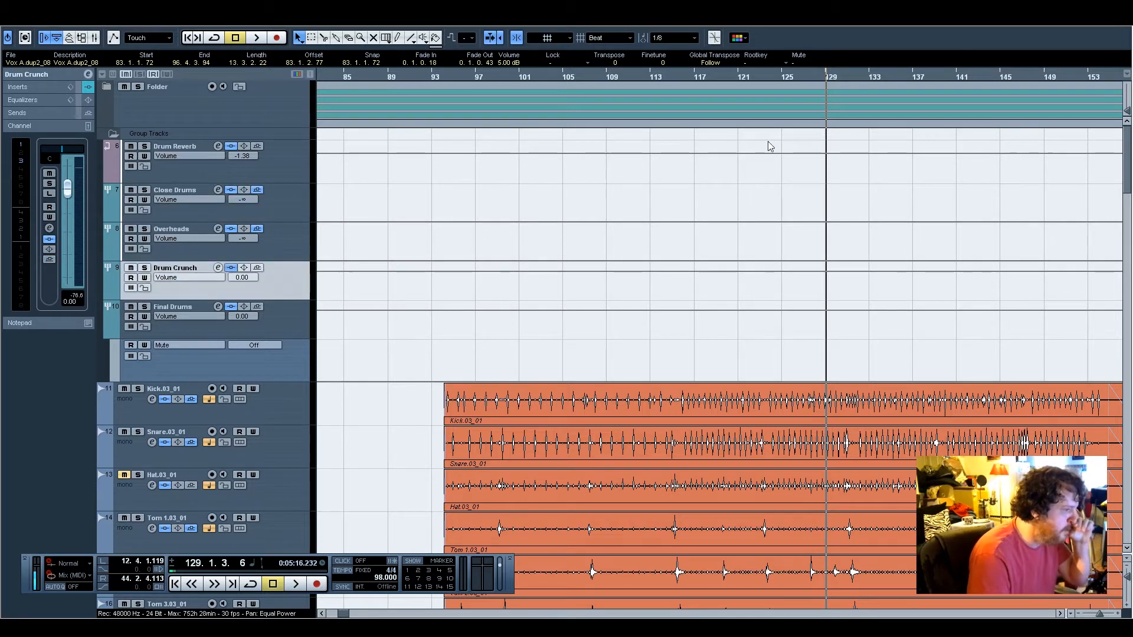
{"action": "left_click", "coordinate": [702, 76]}
{"action": "key", "text": "space"}
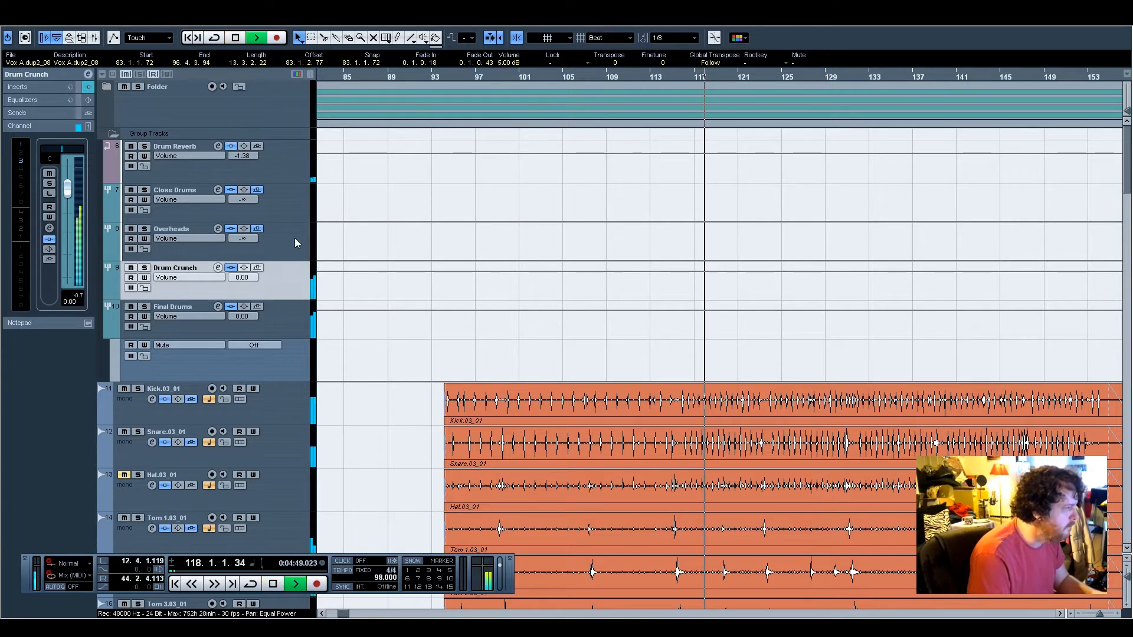
Solo the Drum Crunch group, raise its volume to 3.80 while listening, and stop playback.
{"action": "left_click", "coordinate": [145, 268]}
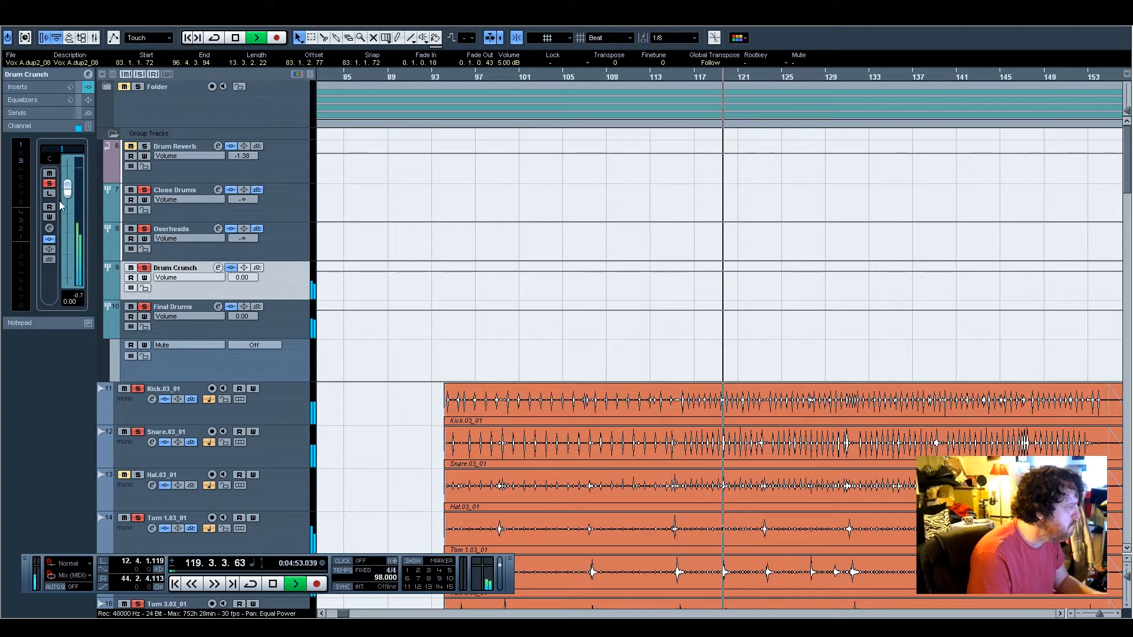
{"action": "left_click_drag", "start_coordinate": [68, 195], "coordinate": [69, 180]}
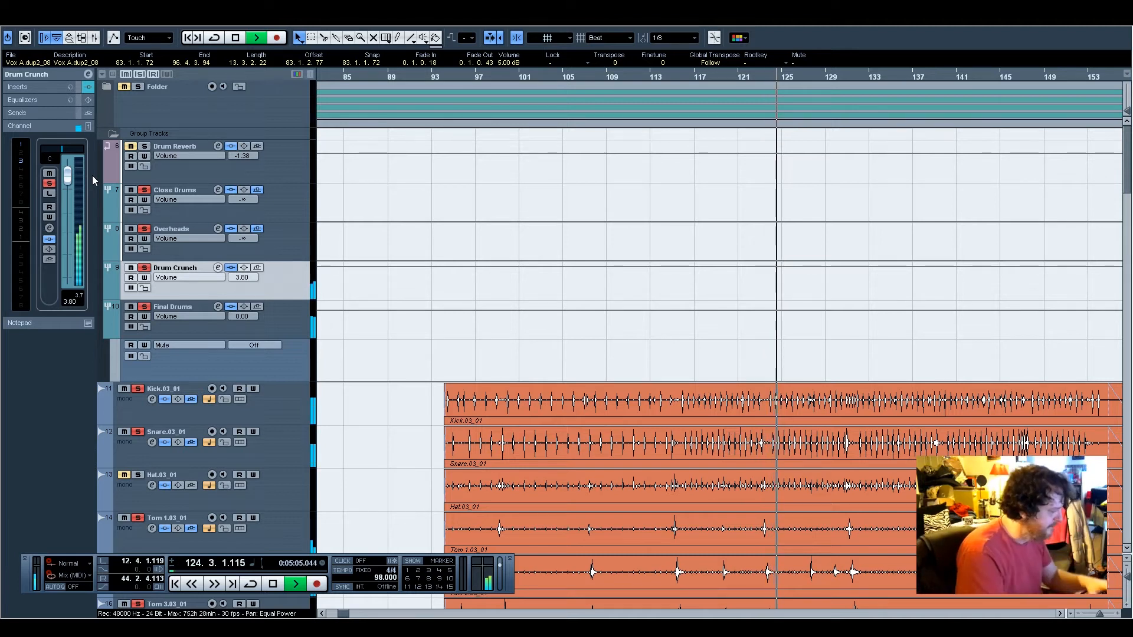
{"action": "key", "text": "space"}
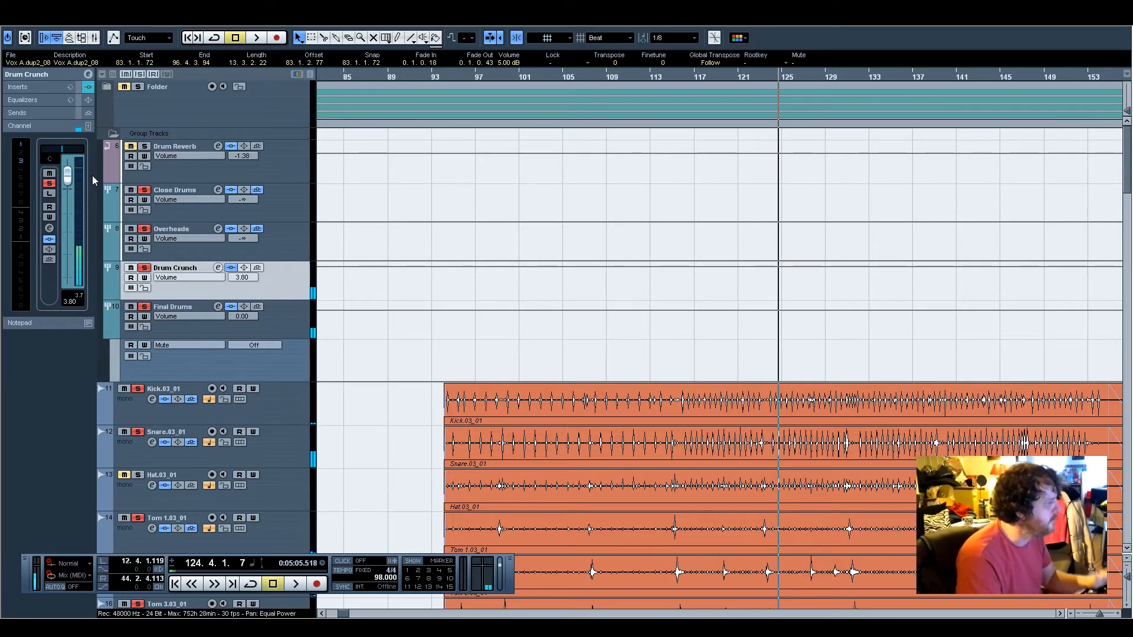
Lower the Drum Crunch volume to -∞ and reset the Close Drums volume to 0.00.
{"action": "left_click_drag", "start_coordinate": [68, 177], "coordinate": [72, 289]}
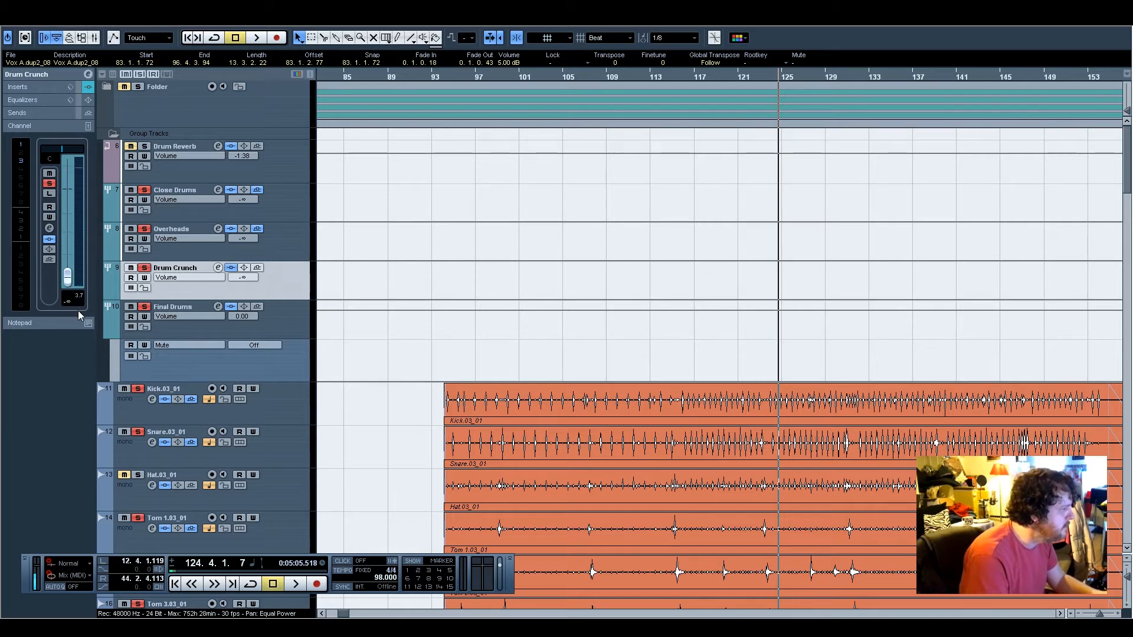
{"action": "left_click", "coordinate": [282, 213]}
{"action": "left_click", "coordinate": [64, 195], "text": "ctrl"}
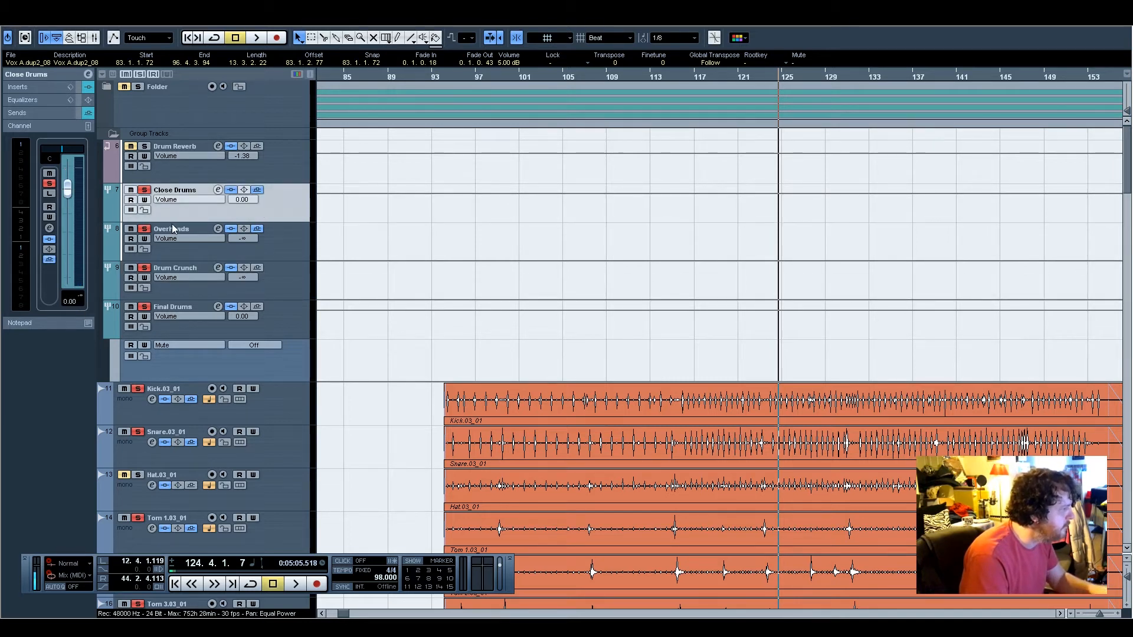
Raise the Overheads group's volume to about -1.76.
{"action": "left_click", "coordinate": [268, 243]}
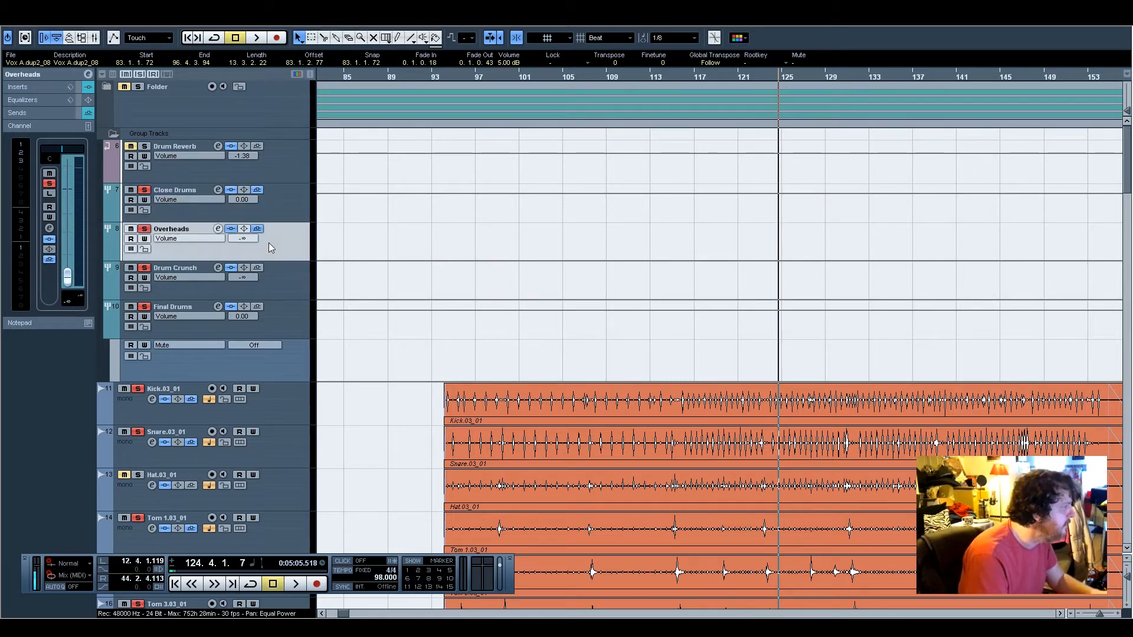
{"action": "left_click_drag", "start_coordinate": [64, 246], "coordinate": [73, 211]}
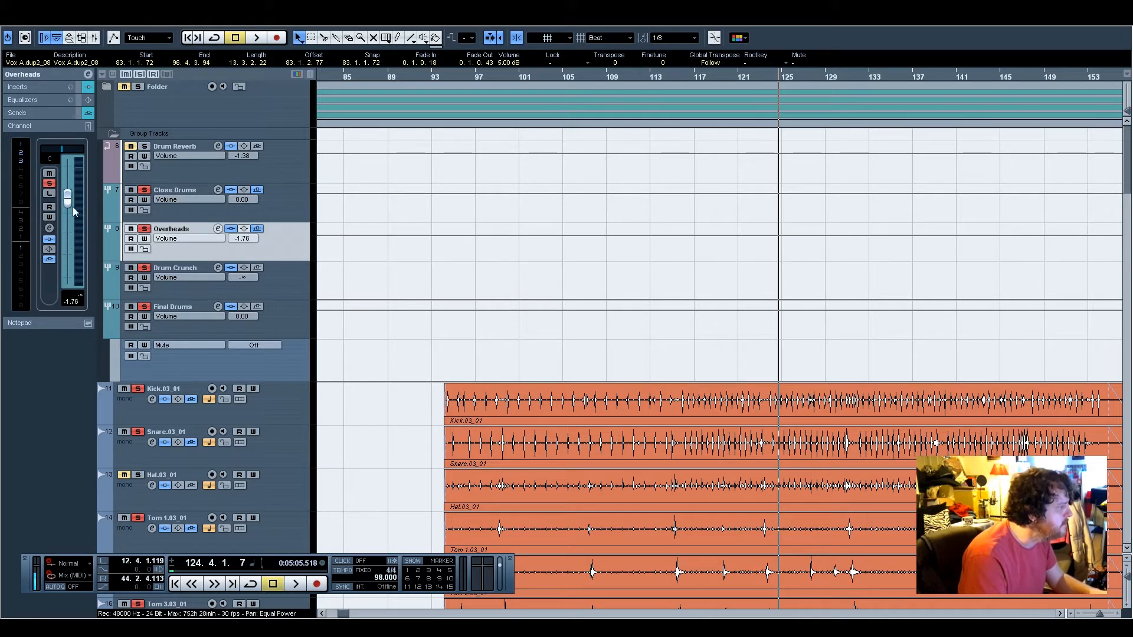
Play the song and raise the Drum Crunch group's volume to -7.68 while listening.
{"action": "key", "text": "space"}
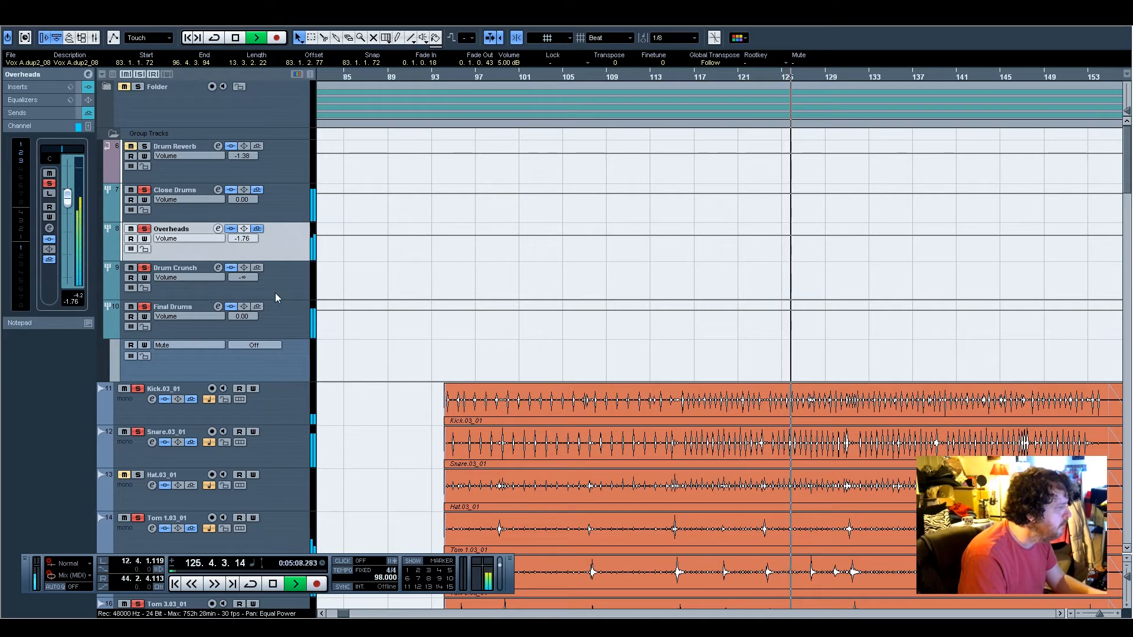
{"action": "left_click", "coordinate": [230, 284]}
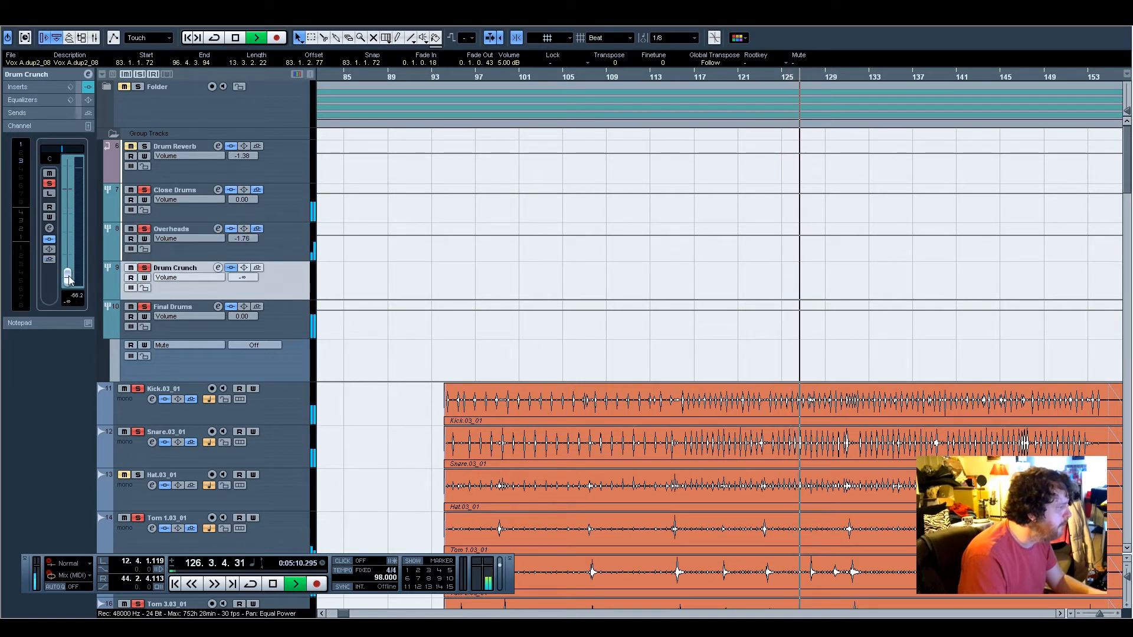
{"action": "left_click_drag", "start_coordinate": [67, 277], "coordinate": [69, 222]}
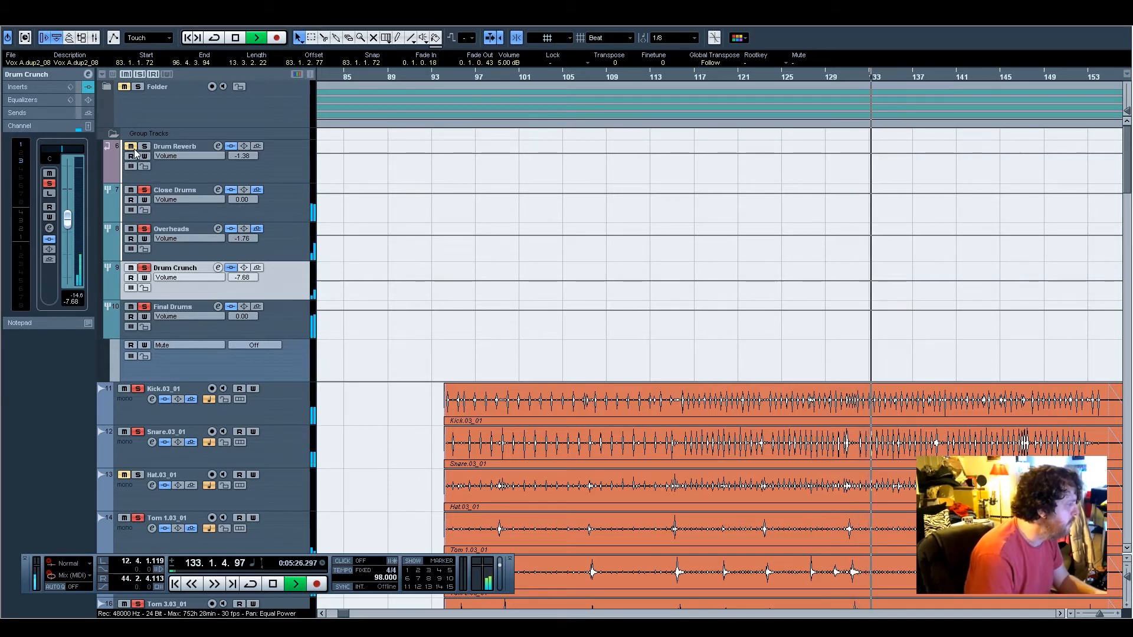
Check the effect sends of the snare, tom and kick tracks to see which groups they feed.
{"action": "left_click", "coordinate": [292, 445]}
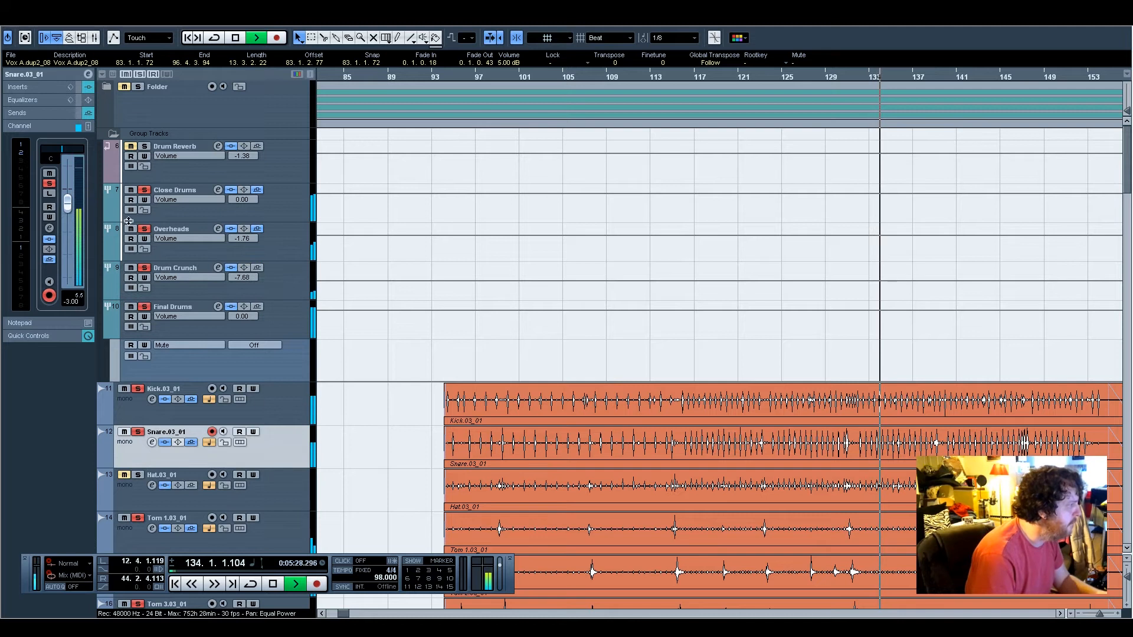
{"action": "left_click", "coordinate": [38, 112]}
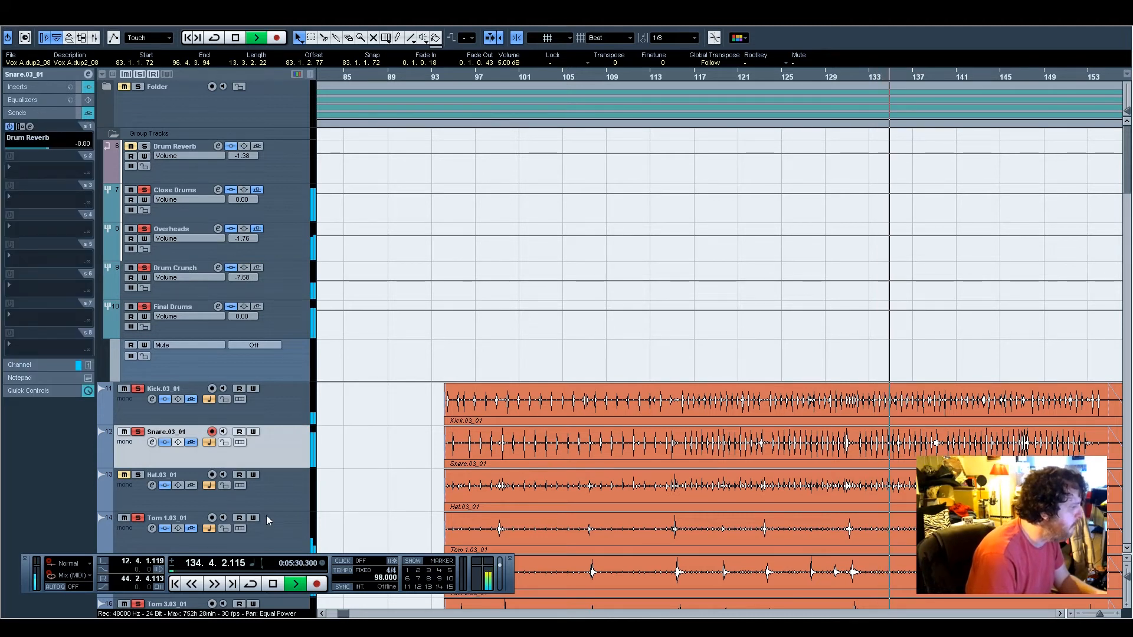
{"action": "scroll", "coordinate": [282, 526], "scroll_direction": "down", "scroll_amount": 3}
{"action": "left_click", "coordinate": [276, 432]}
{"action": "left_click", "coordinate": [288, 482]}
{"action": "left_click", "coordinate": [284, 513]}
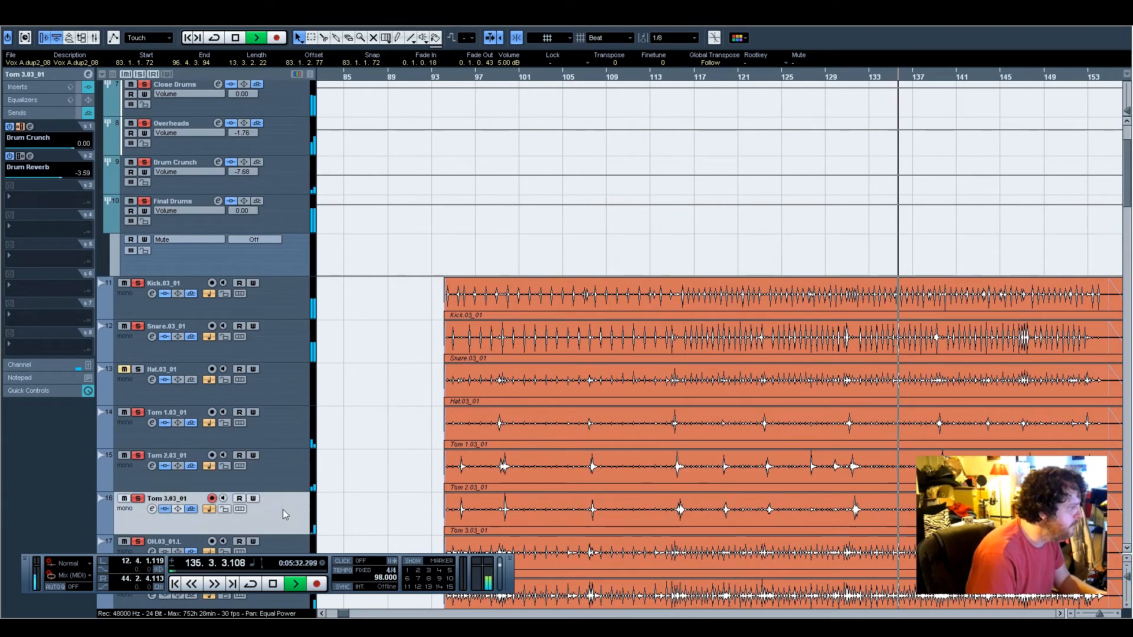
{"action": "left_click", "coordinate": [261, 306]}
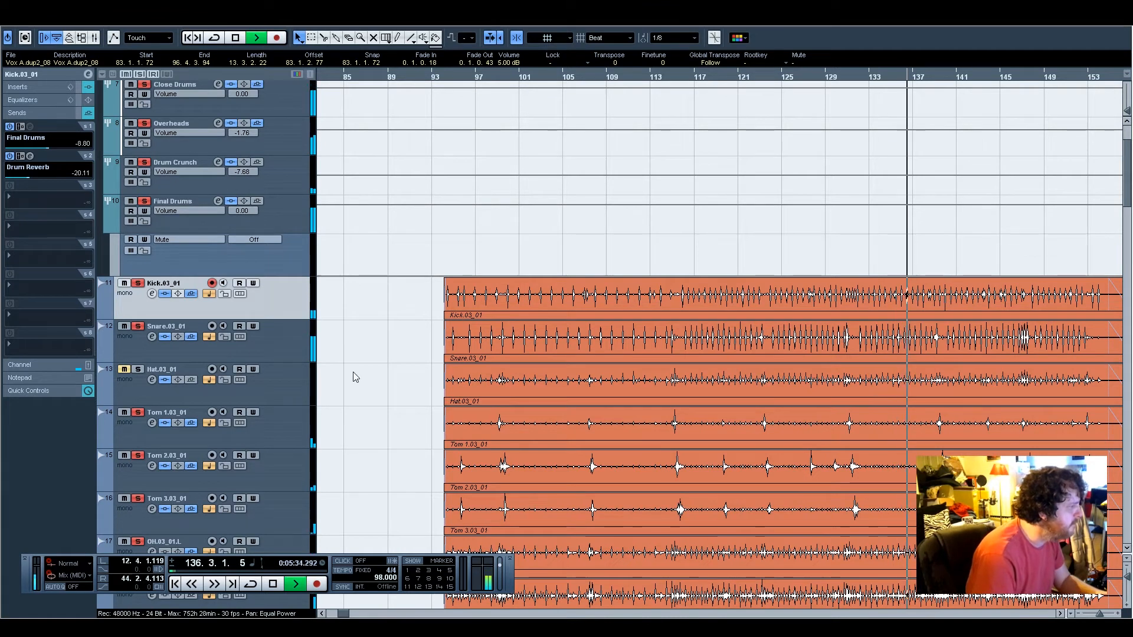
{"action": "scroll", "coordinate": [397, 391], "scroll_direction": "up", "scroll_amount": 3}
{"action": "scroll", "coordinate": [389, 372], "scroll_direction": "down", "scroll_amount": 3}
{"action": "scroll", "coordinate": [372, 319], "scroll_direction": "up", "scroll_amount": 3}
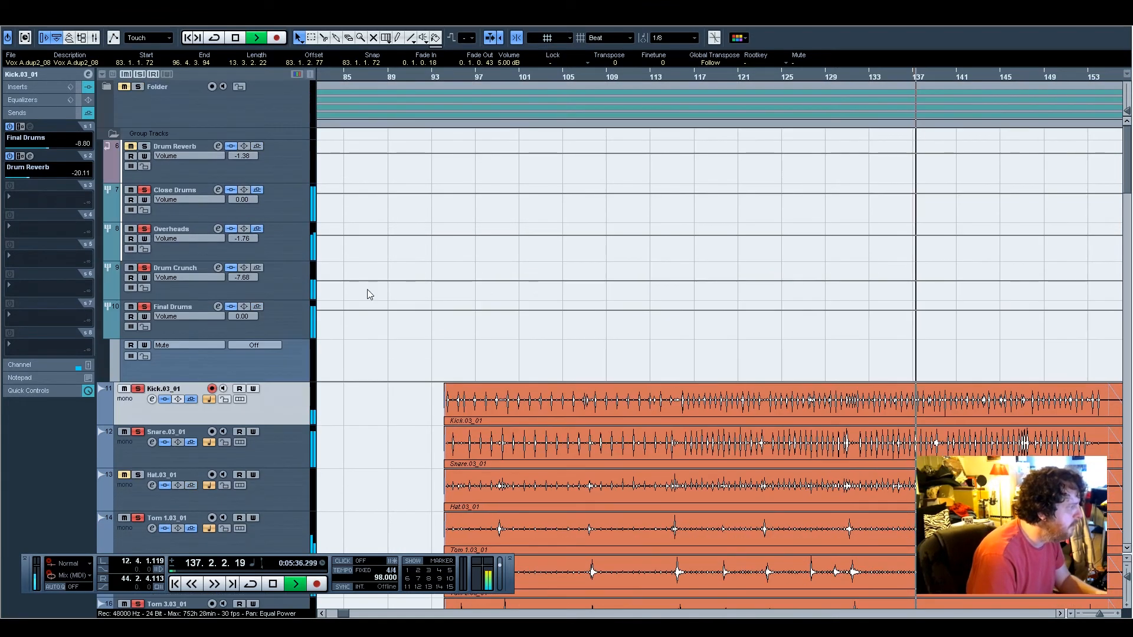
Solo the Drum Reverb channel, open its RVerb Stereo insert and stop playback.
{"action": "left_click", "coordinate": [146, 149]}
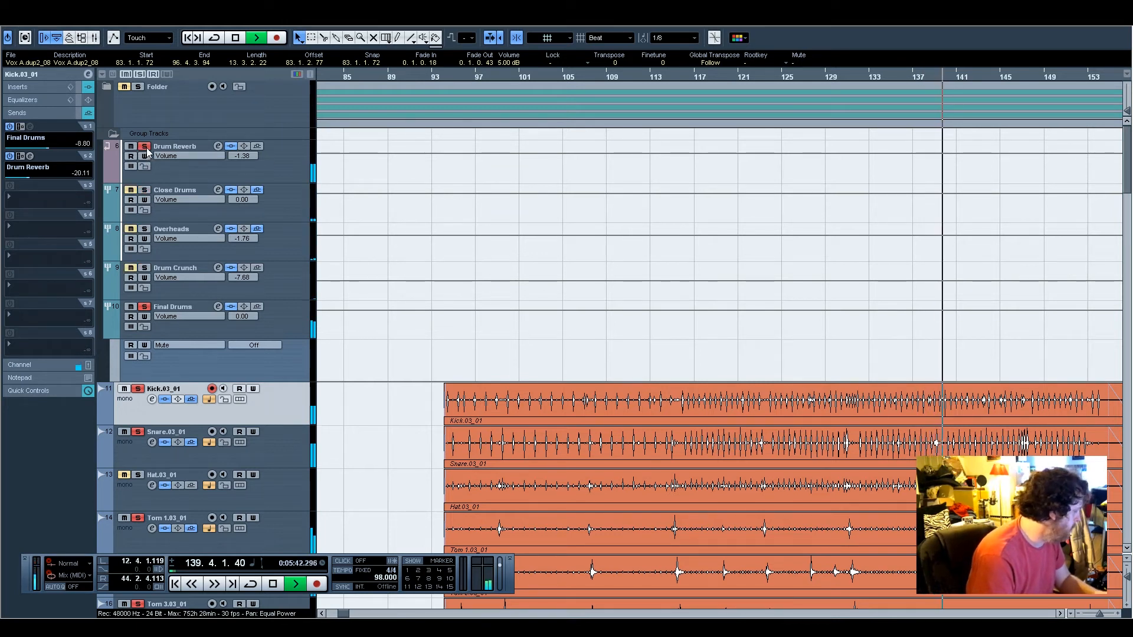
{"action": "left_click", "coordinate": [257, 171]}
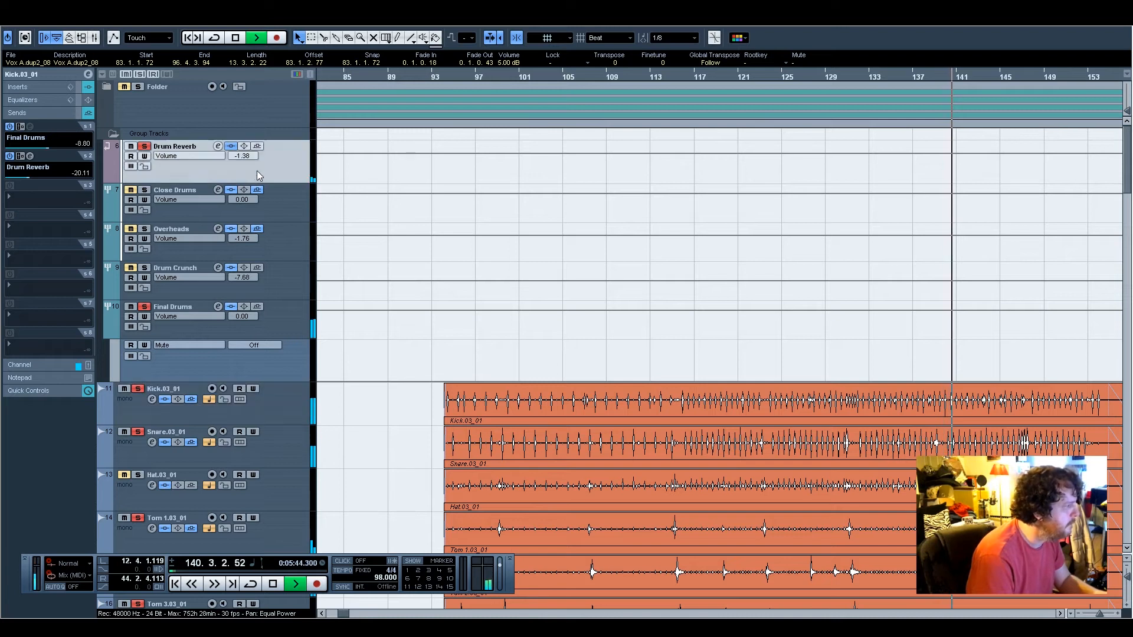
{"action": "left_click", "coordinate": [34, 87]}
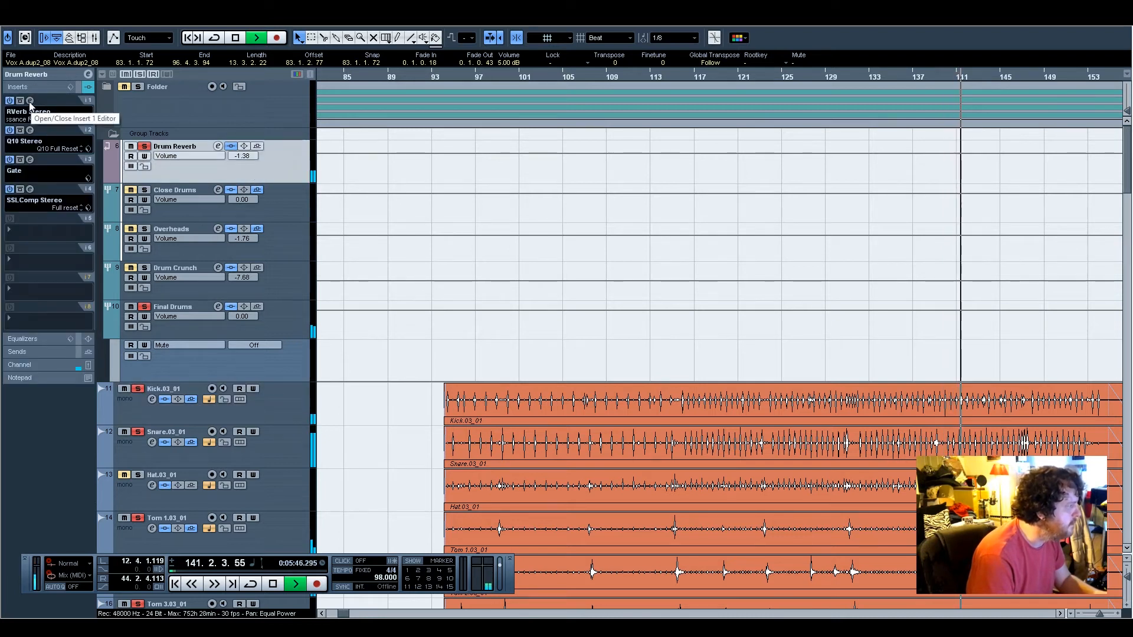
{"action": "left_click", "coordinate": [30, 101]}
{"action": "key", "text": "space"}
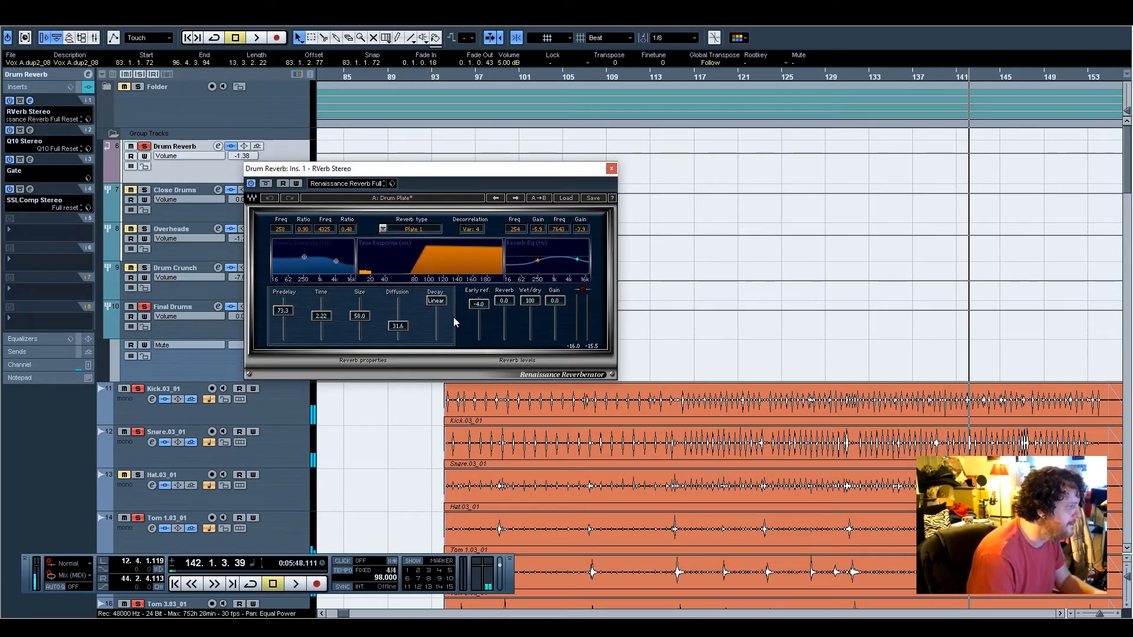
Audition the soloed drum reverb briefly from about bar 120, stop playback and close the RVerb Stereo editor.
{"action": "left_click", "coordinate": [728, 77]}
{"action": "key", "text": "space"}
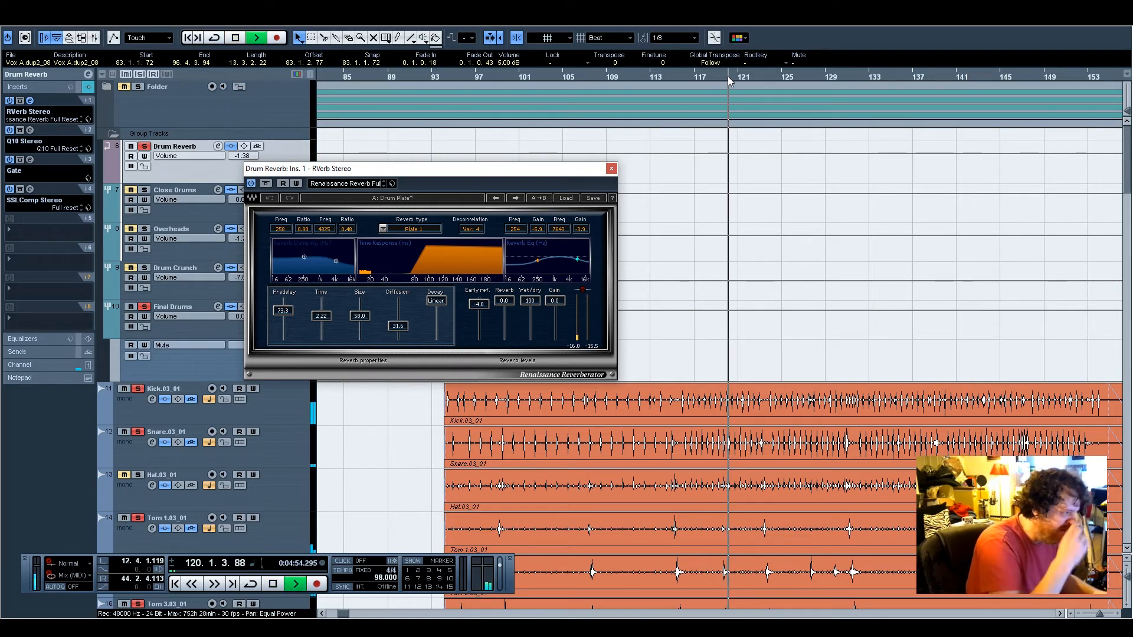
{"action": "key", "text": "space"}
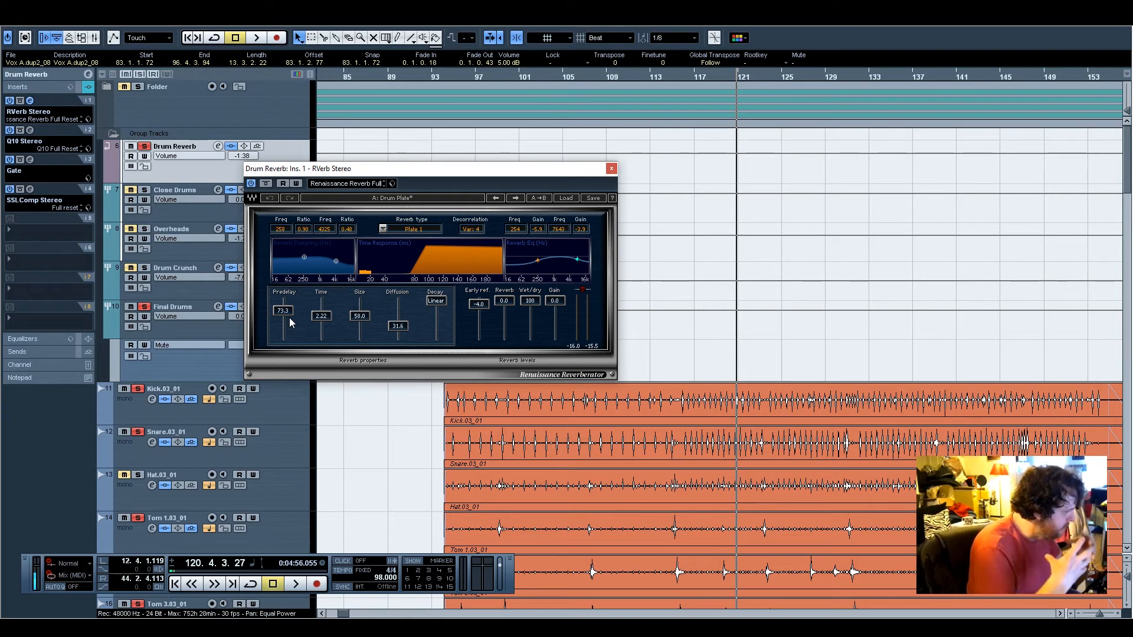
{"action": "left_click", "coordinate": [612, 170]}
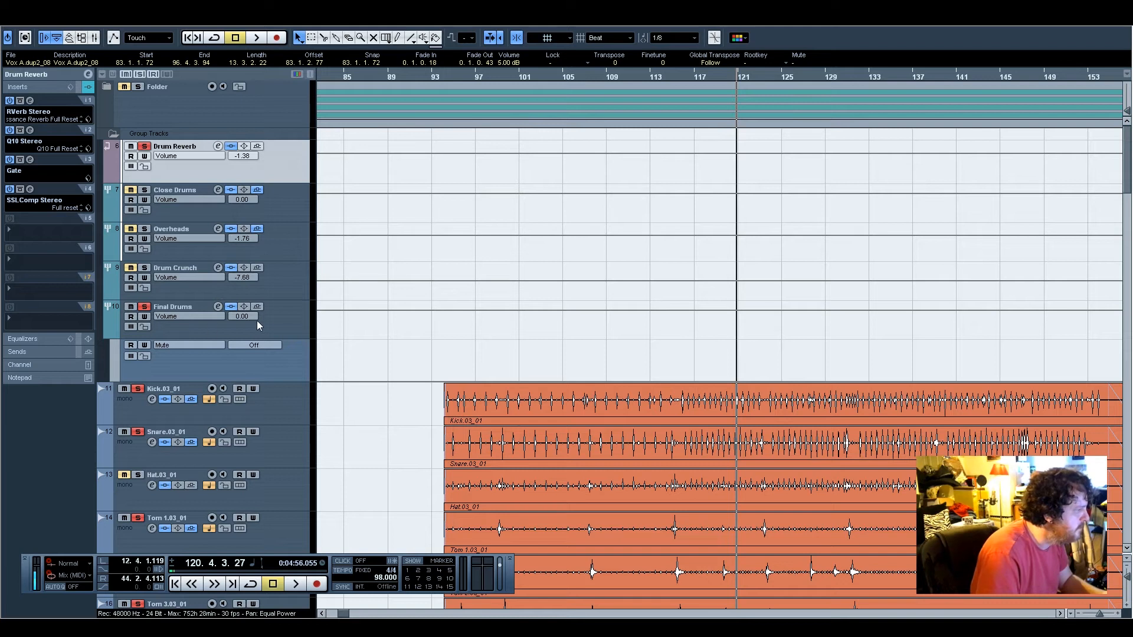
Switch off the RVerb Stereo insert on the Final Drums group.
{"action": "left_click", "coordinate": [281, 318]}
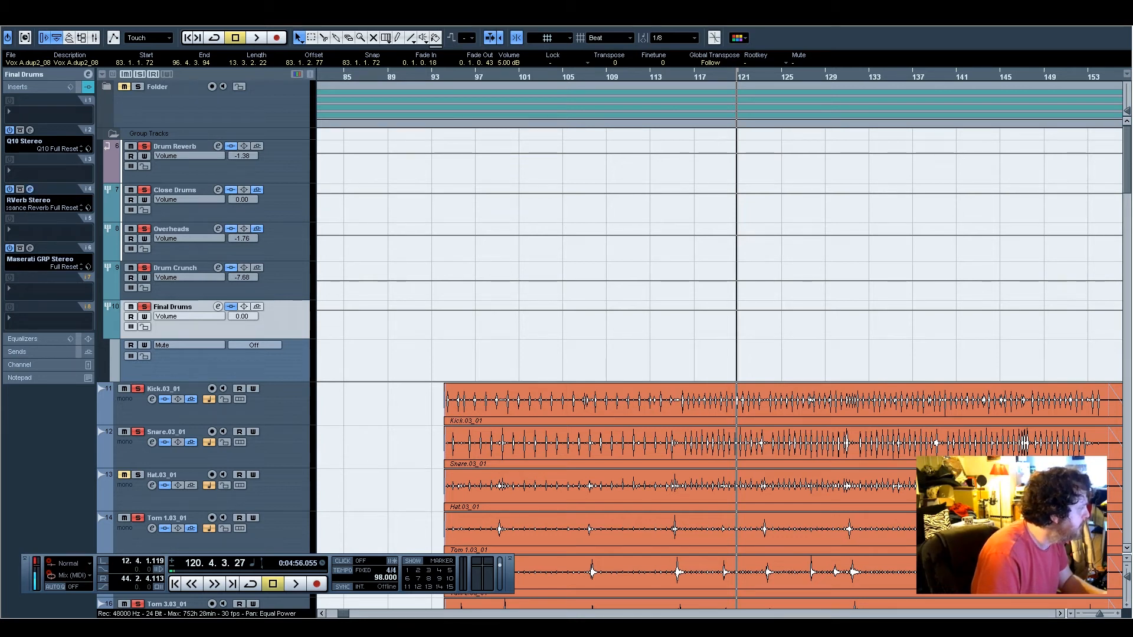
{"action": "left_click", "coordinate": [9, 189]}
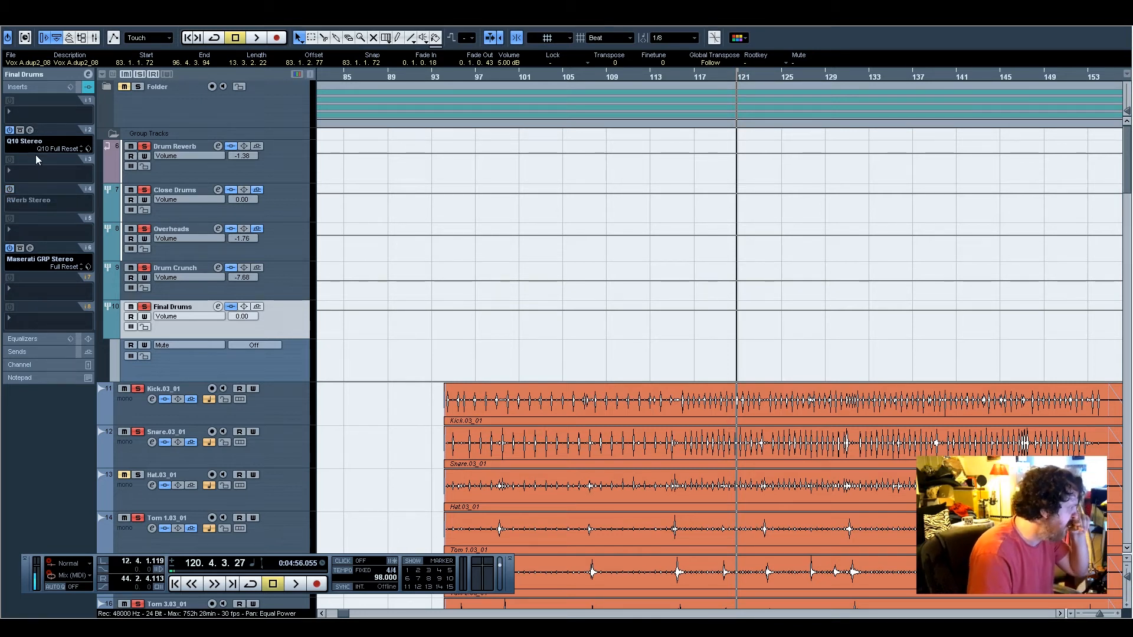
Inspect the Q10 Stereo equalizer and Maserati GRP Stereo settings on the Final Drums group, closing each editor.
{"action": "left_click", "coordinate": [29, 131]}
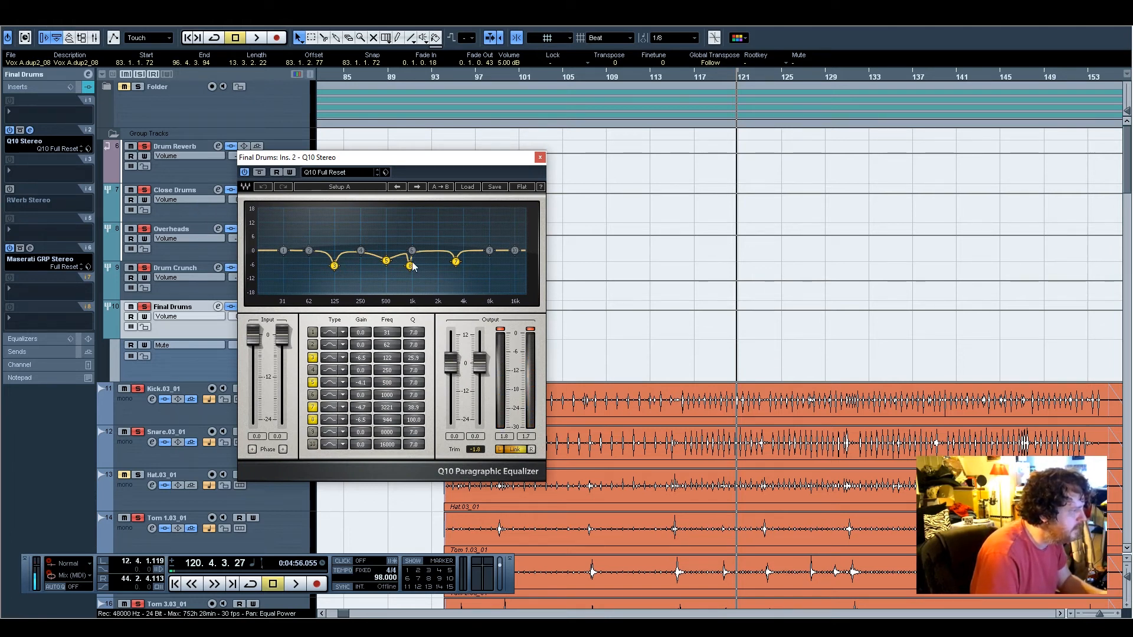
{"action": "left_click", "coordinate": [539, 157]}
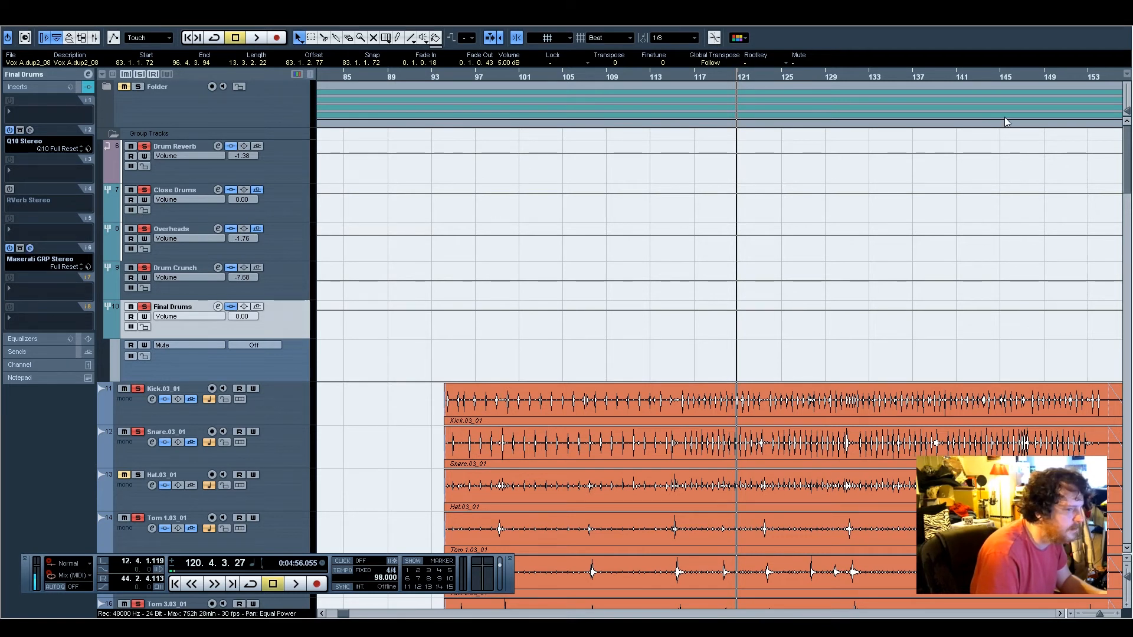
{"action": "left_click_drag", "start_coordinate": [1132, 87], "coordinate": [366, 142]}
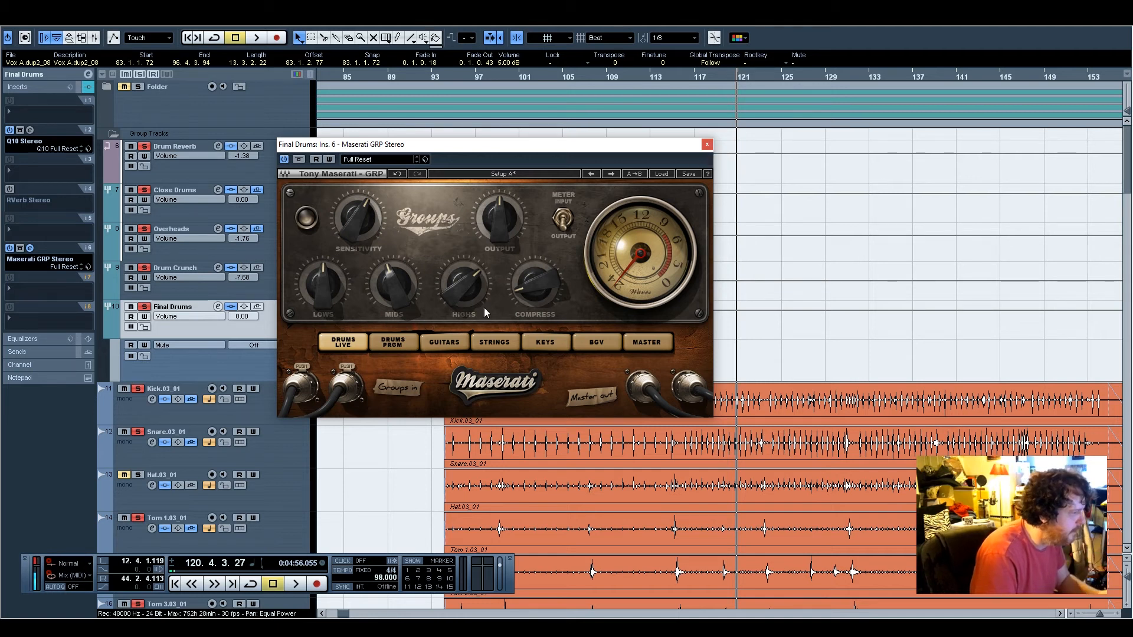
{"action": "left_click", "coordinate": [707, 145]}
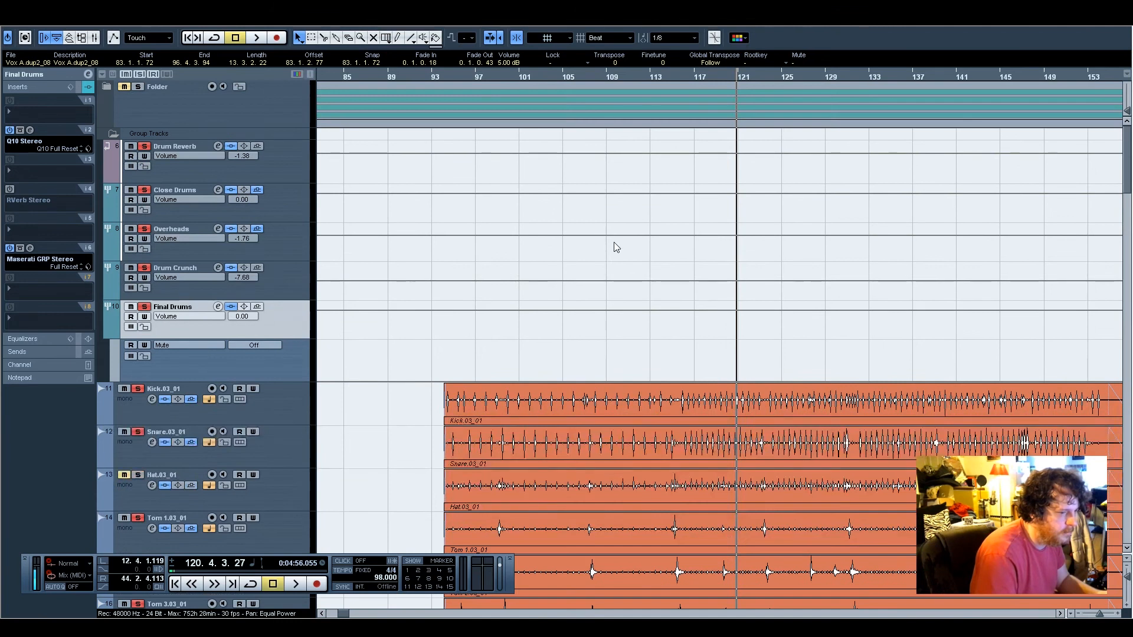
Play the full drum mix from about bar 93 and look over the individual drum tracks.
{"action": "left_click", "coordinate": [437, 77]}
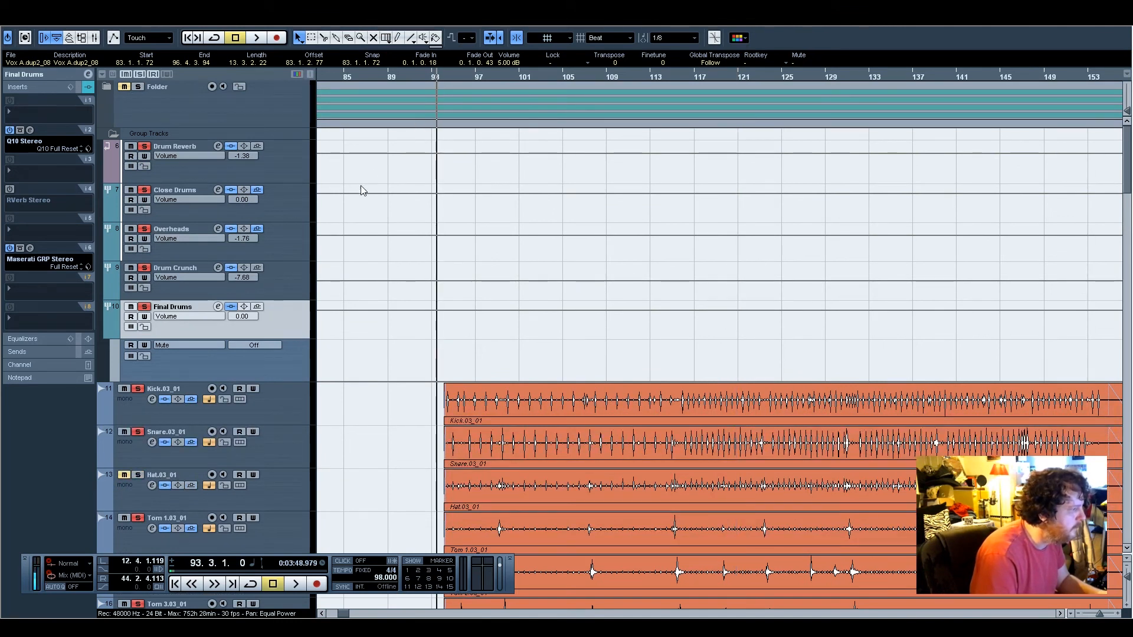
{"action": "key", "text": "space"}
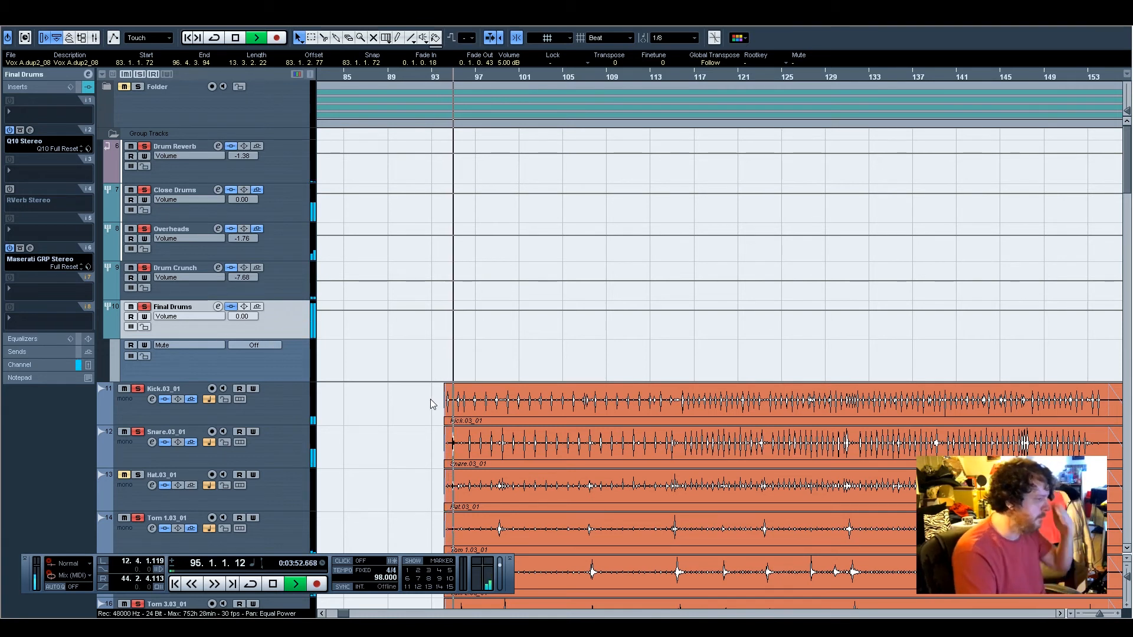
{"action": "scroll", "coordinate": [431, 399], "scroll_direction": "down", "scroll_amount": 5}
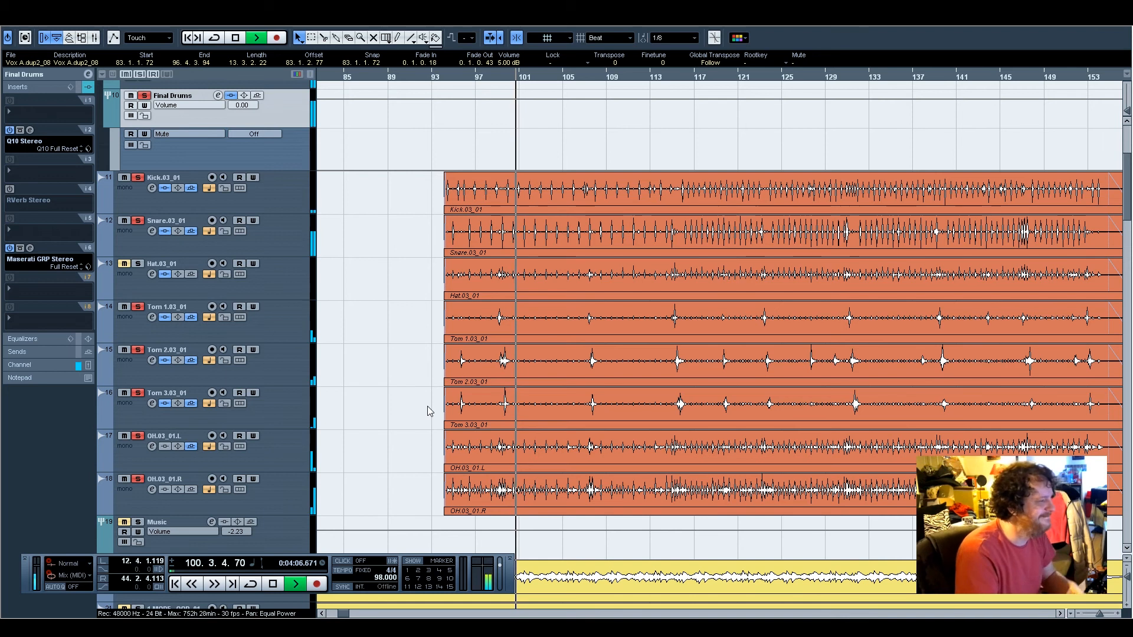
{"action": "scroll", "coordinate": [498, 361], "scroll_direction": "up", "scroll_amount": 4}
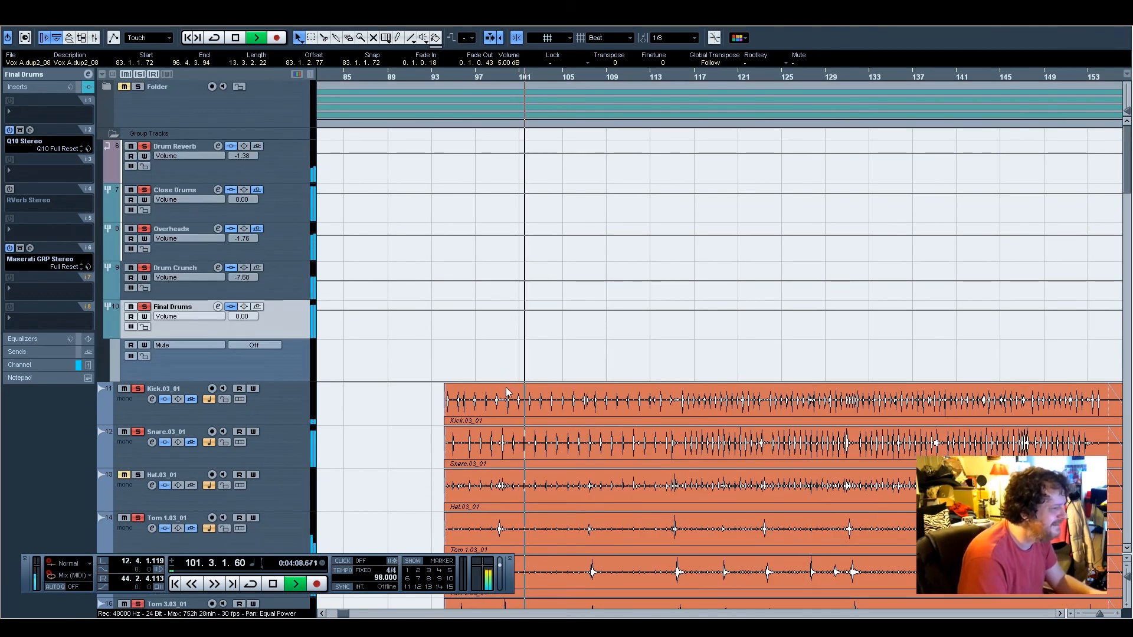
Set the Drum Reverb's Gate insert to a release of 333 and a threshold of -45.8, and close its editor.
{"action": "left_click", "coordinate": [282, 174]}
{"action": "left_click", "coordinate": [30, 160]}
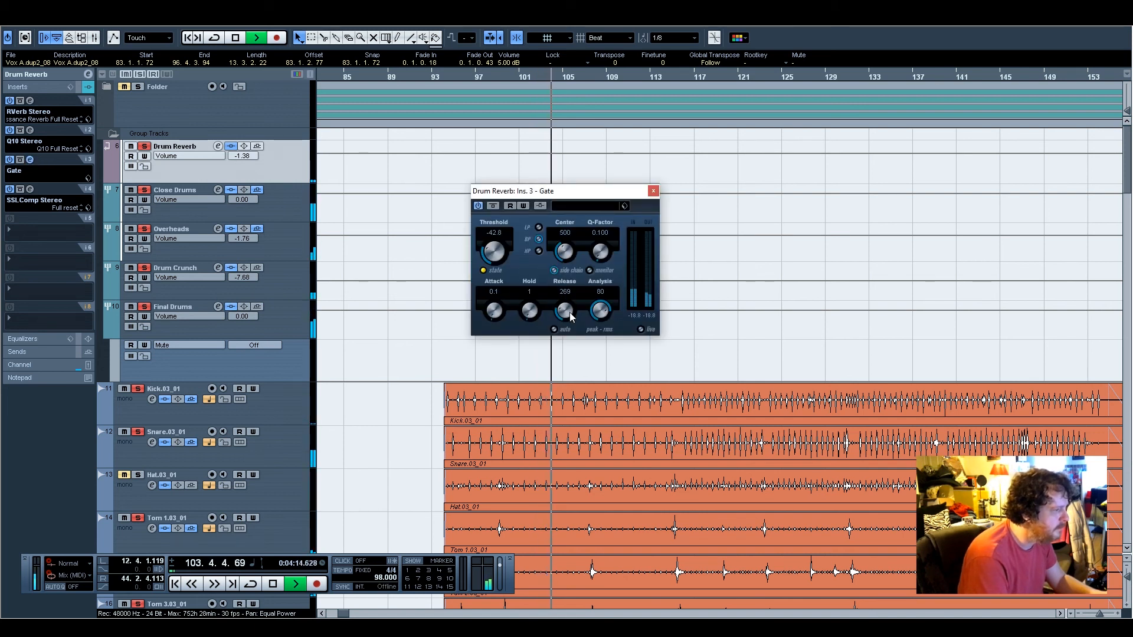
{"action": "left_click_drag", "start_coordinate": [569, 313], "coordinate": [570, 316]}
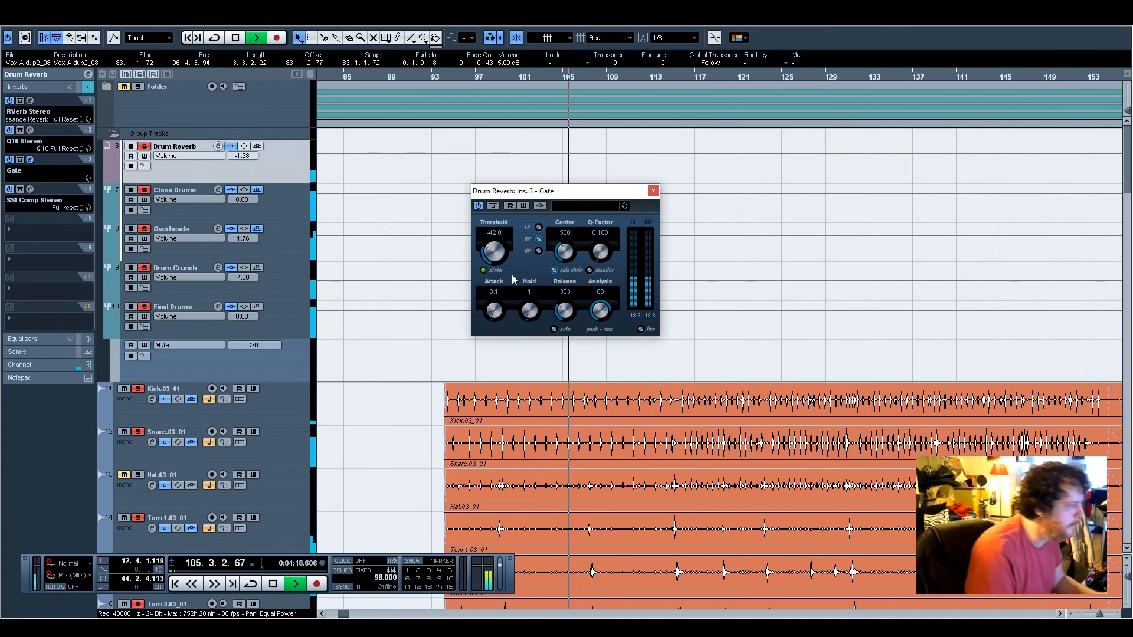
{"action": "left_click_drag", "start_coordinate": [494, 257], "coordinate": [494, 263]}
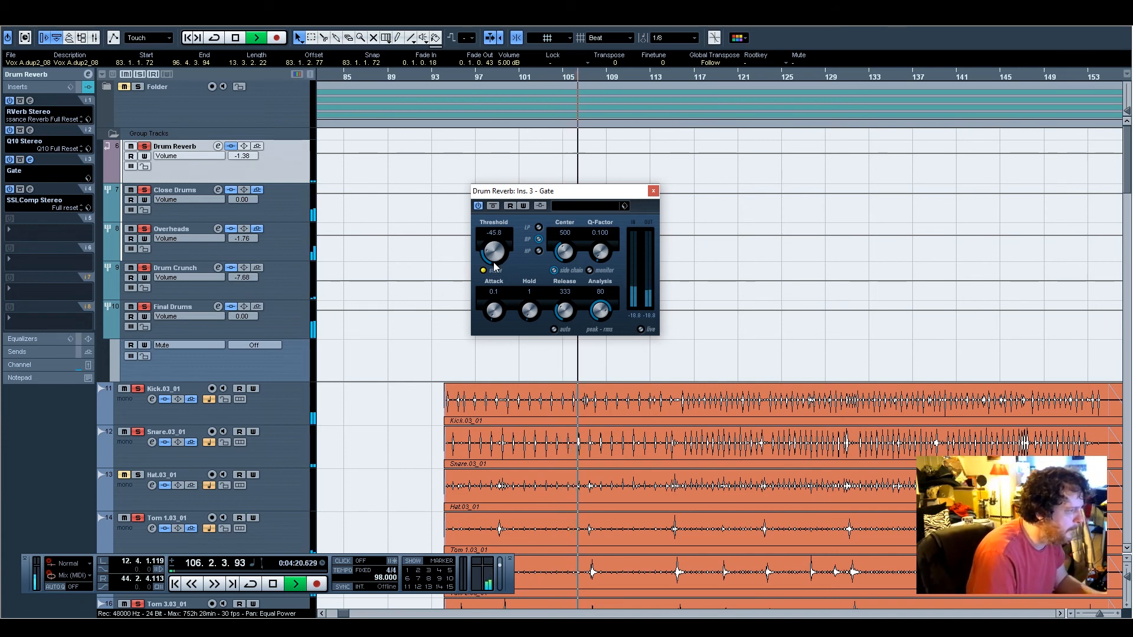
{"action": "left_click", "coordinate": [653, 191]}
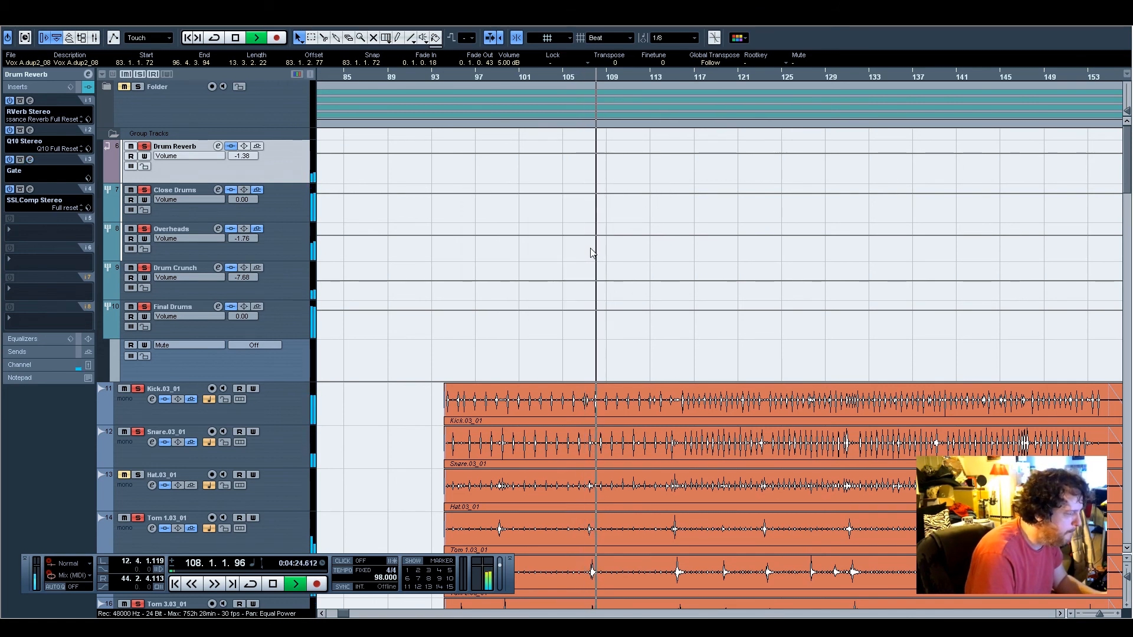